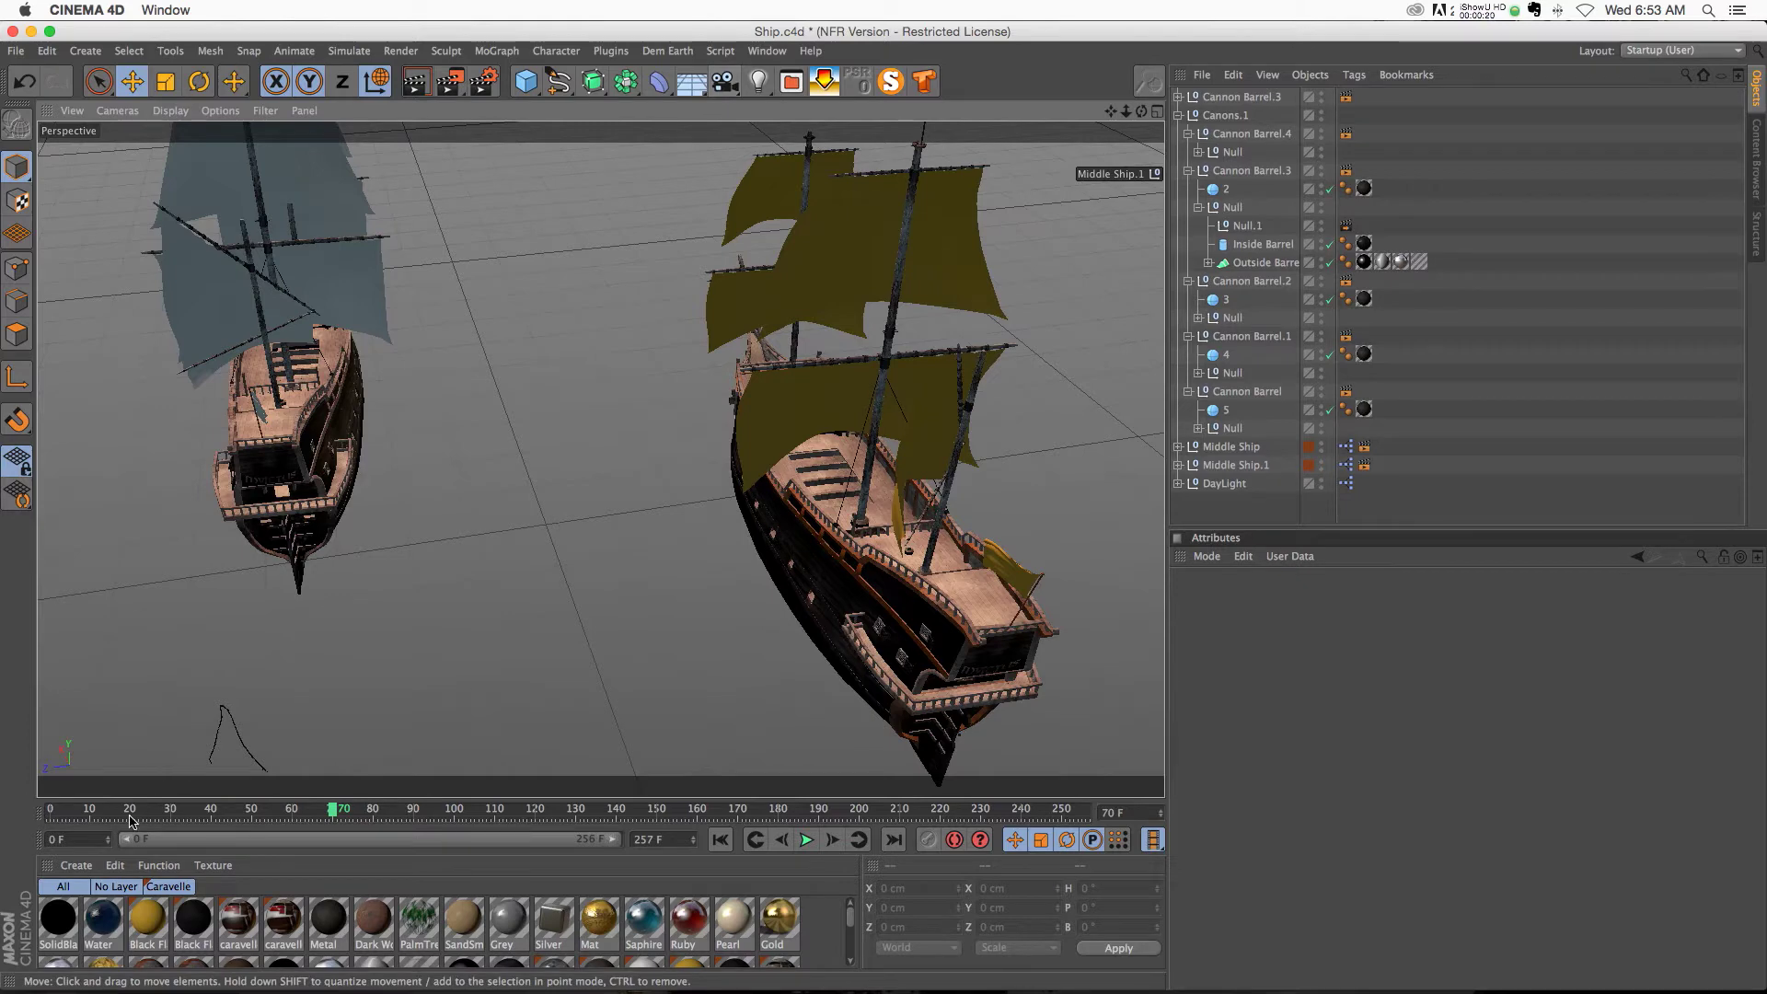
- Scrub the ship animation back to about frame 45 and add a new Camera object
{"action": "left_click_drag", "start_coordinate": [130, 820], "coordinate": [233, 810]}
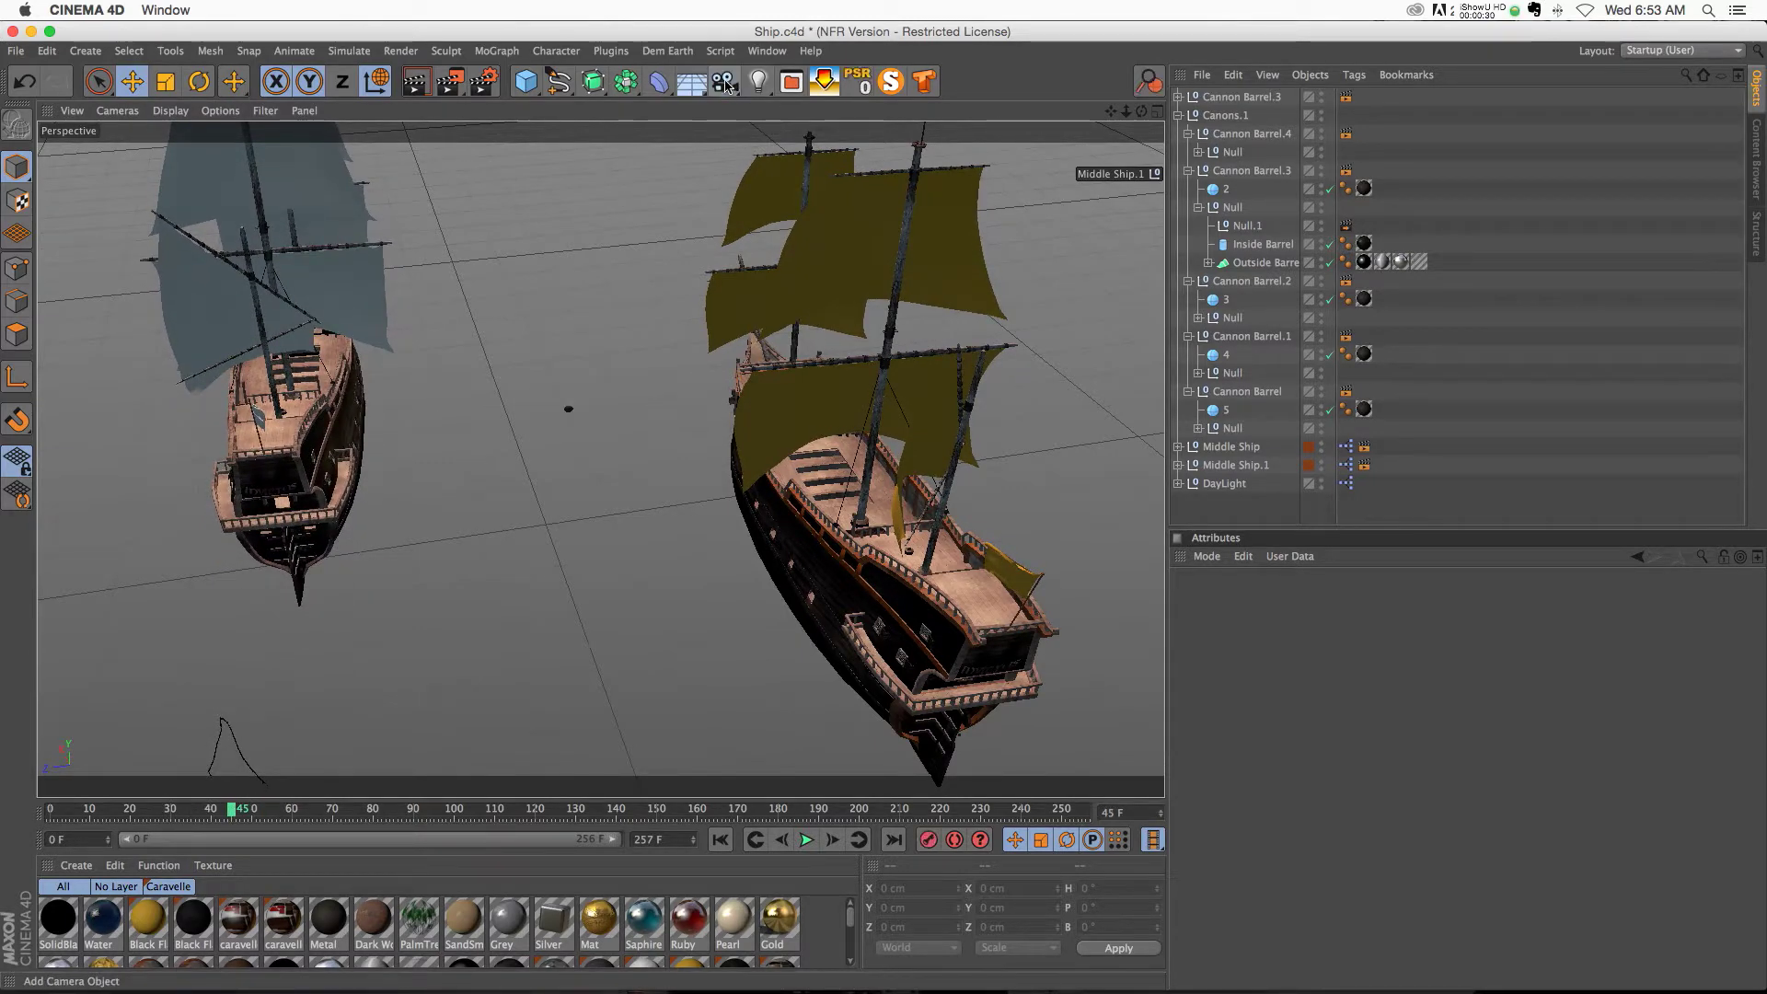
{"action": "left_click", "coordinate": [725, 83]}
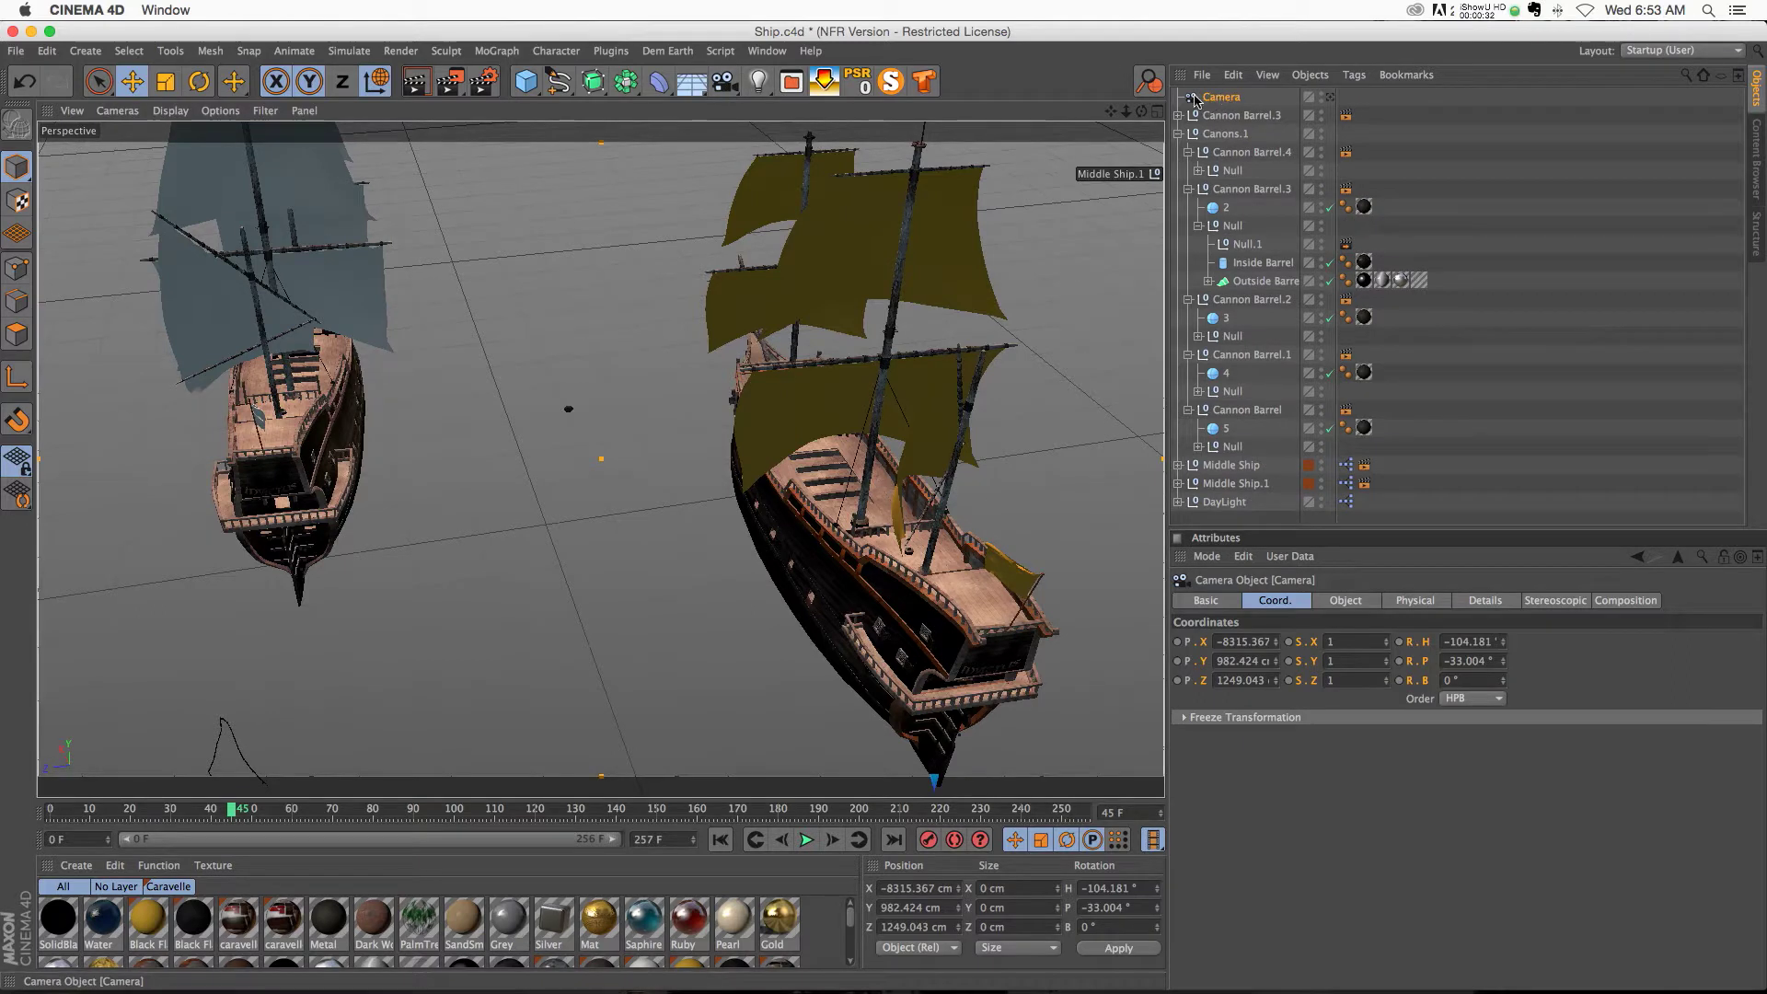
- Look through the new camera and parent it under cannonball sphere 4 in Cannon Barrel.1
{"action": "left_click", "coordinate": [1331, 98]}
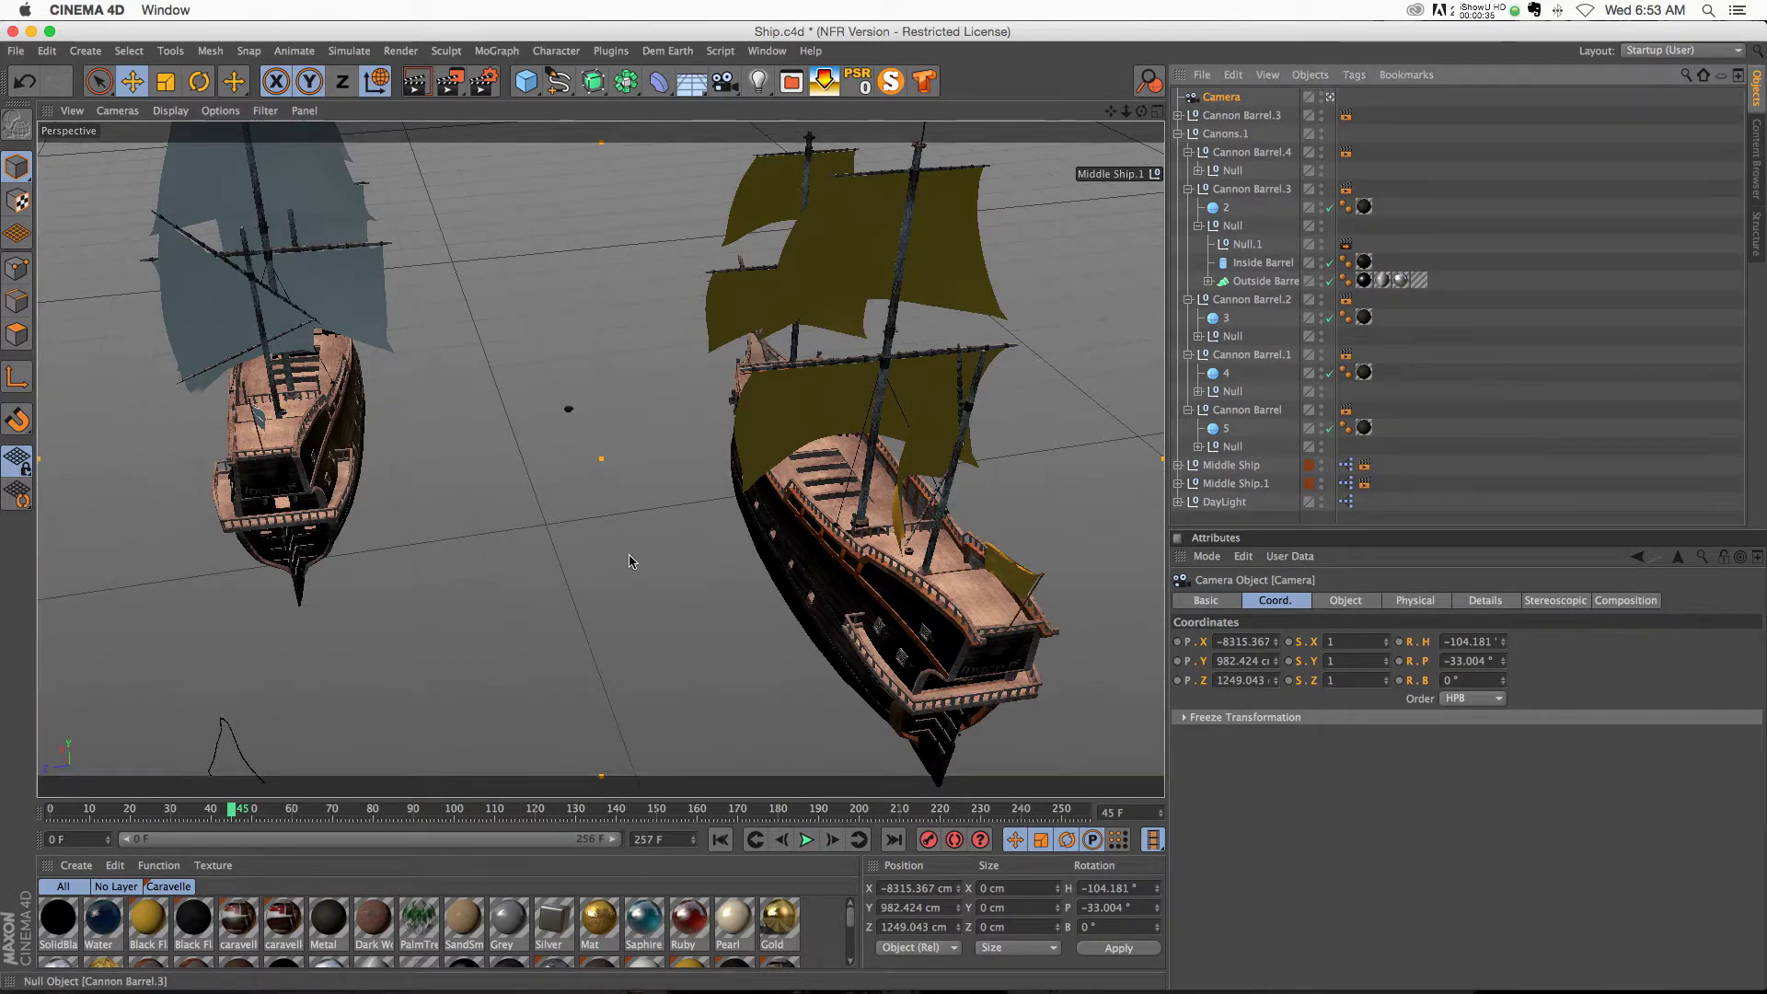
{"action": "left_click", "coordinate": [569, 410]}
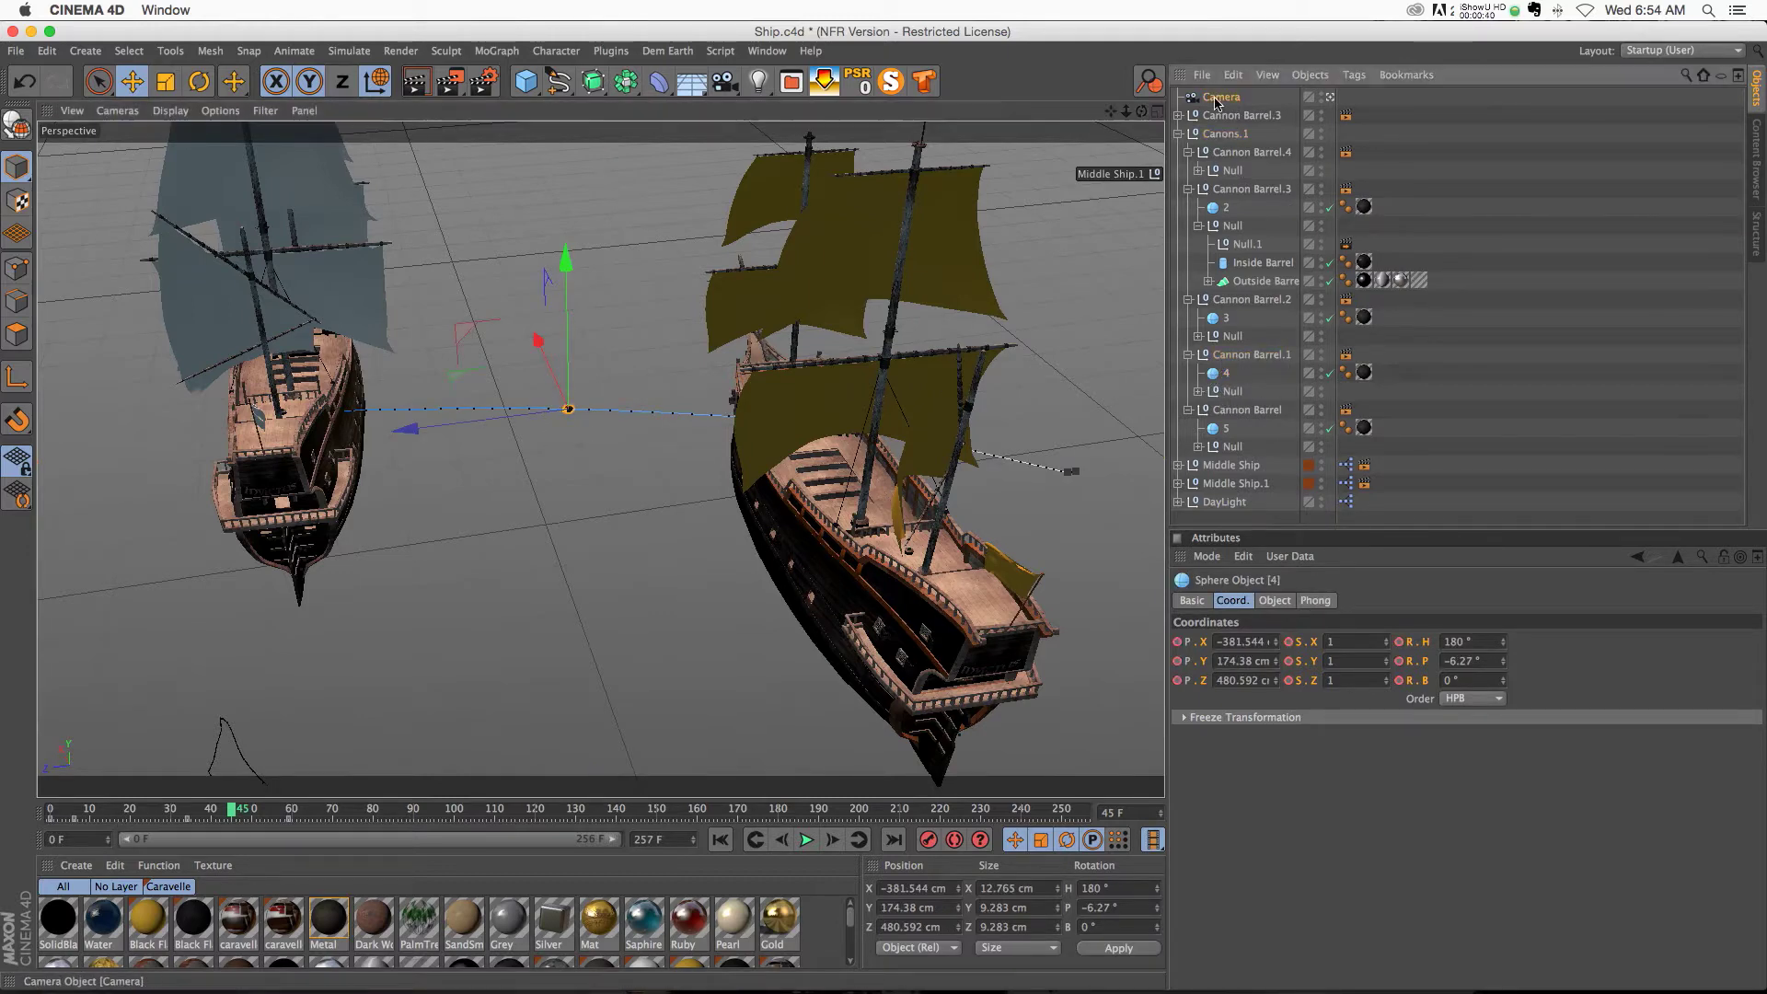
{"action": "left_click_drag", "start_coordinate": [1230, 375], "coordinate": [1233, 374]}
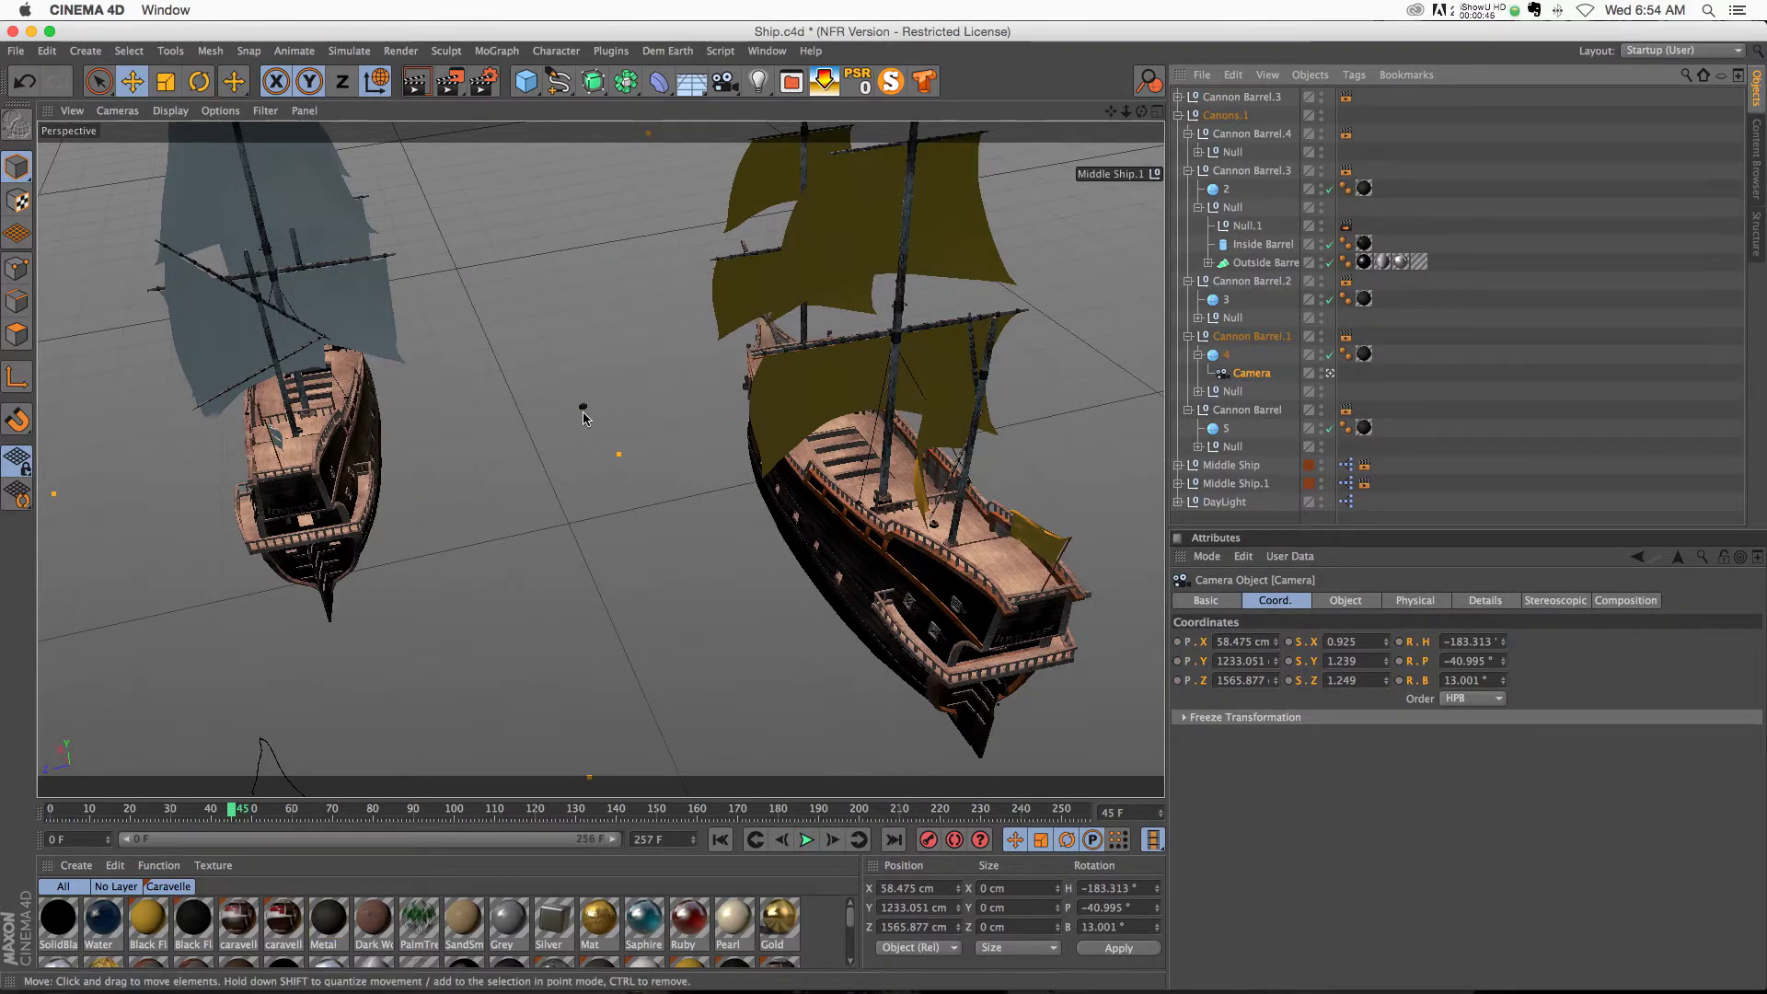
- Frame the view on cannonball sphere 4 and orbit around to see the ship's side
{"action": "left_click", "coordinate": [585, 411]}
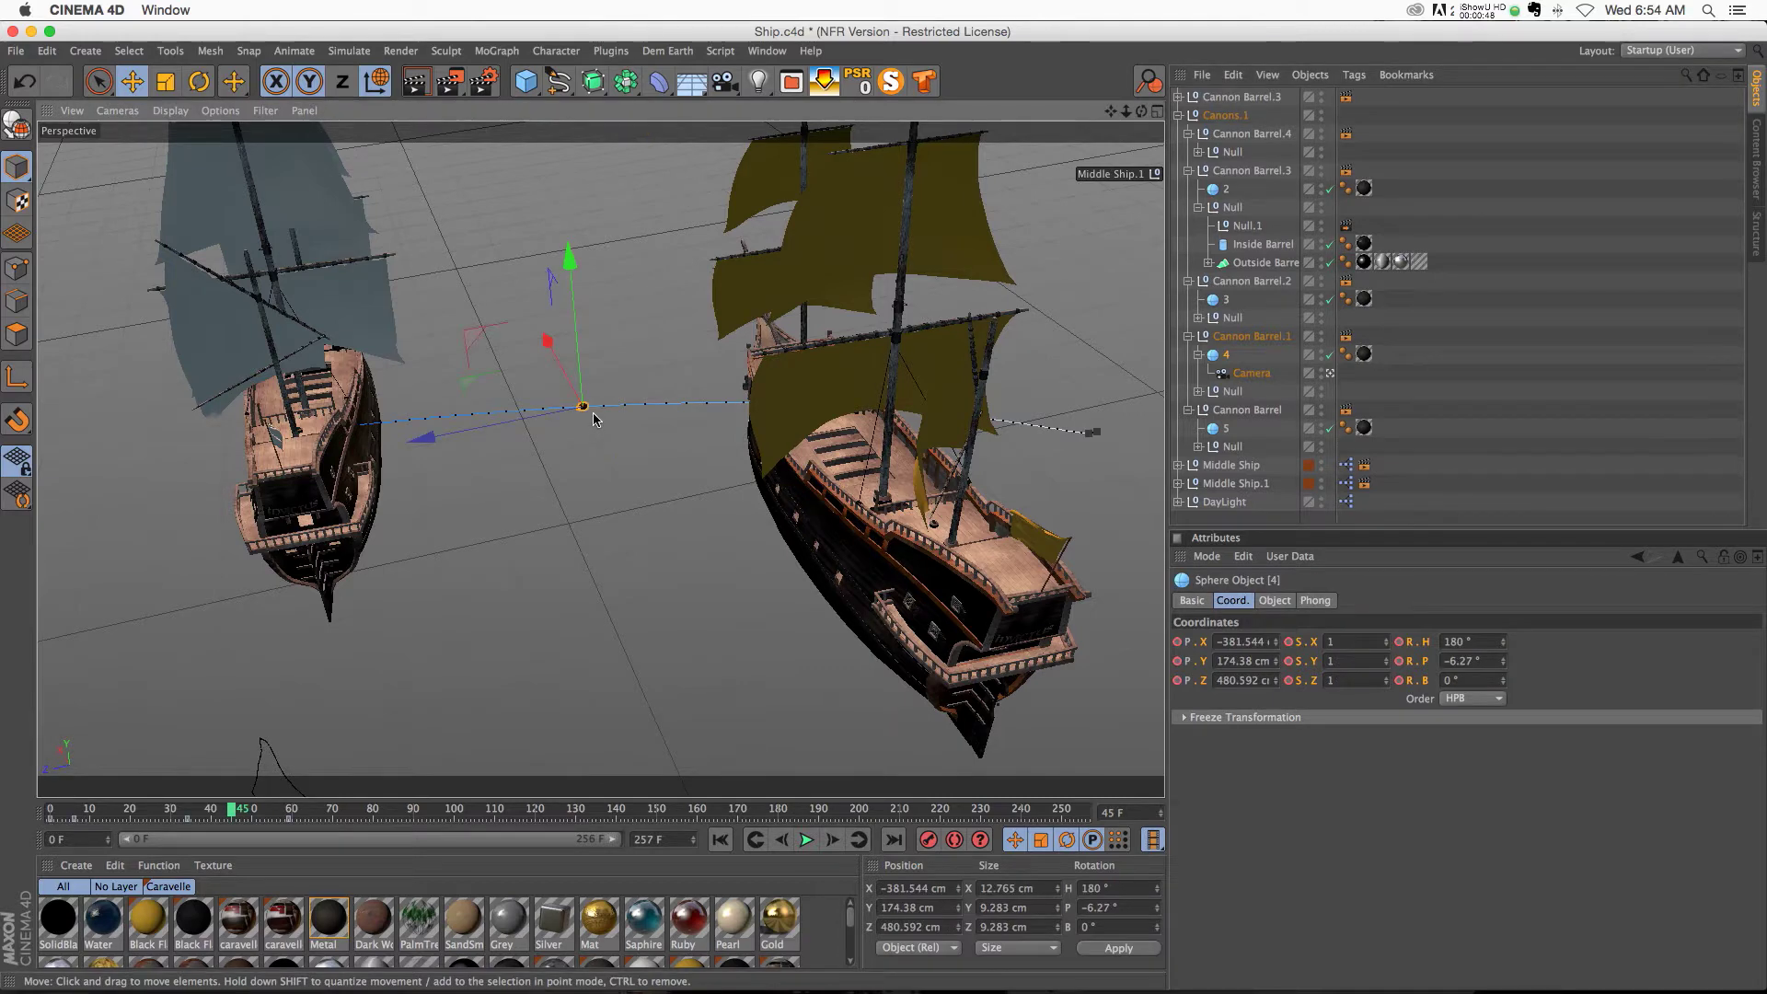
{"action": "key", "text": "o"}
{"action": "left_click_drag", "start_coordinate": [746, 438], "coordinate": [1151, 64], "text": "alt"}
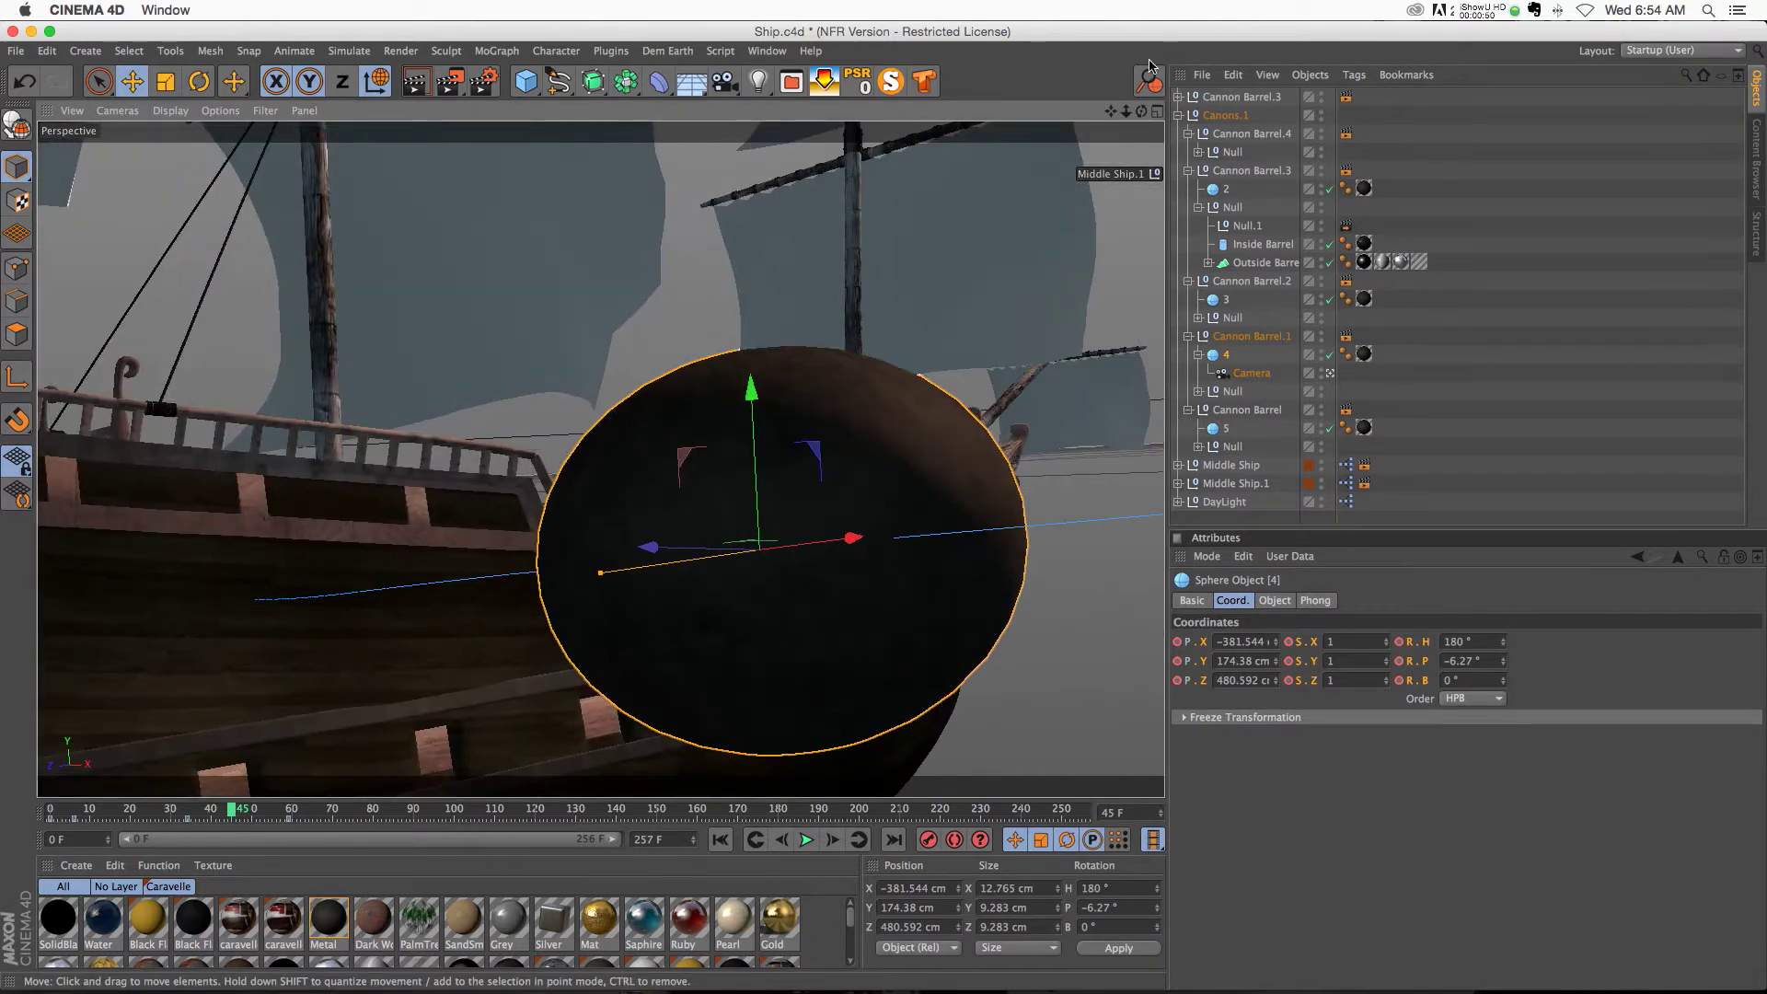
{"action": "scroll", "coordinate": [822, 485], "scroll_direction": "down", "scroll_amount": 5}
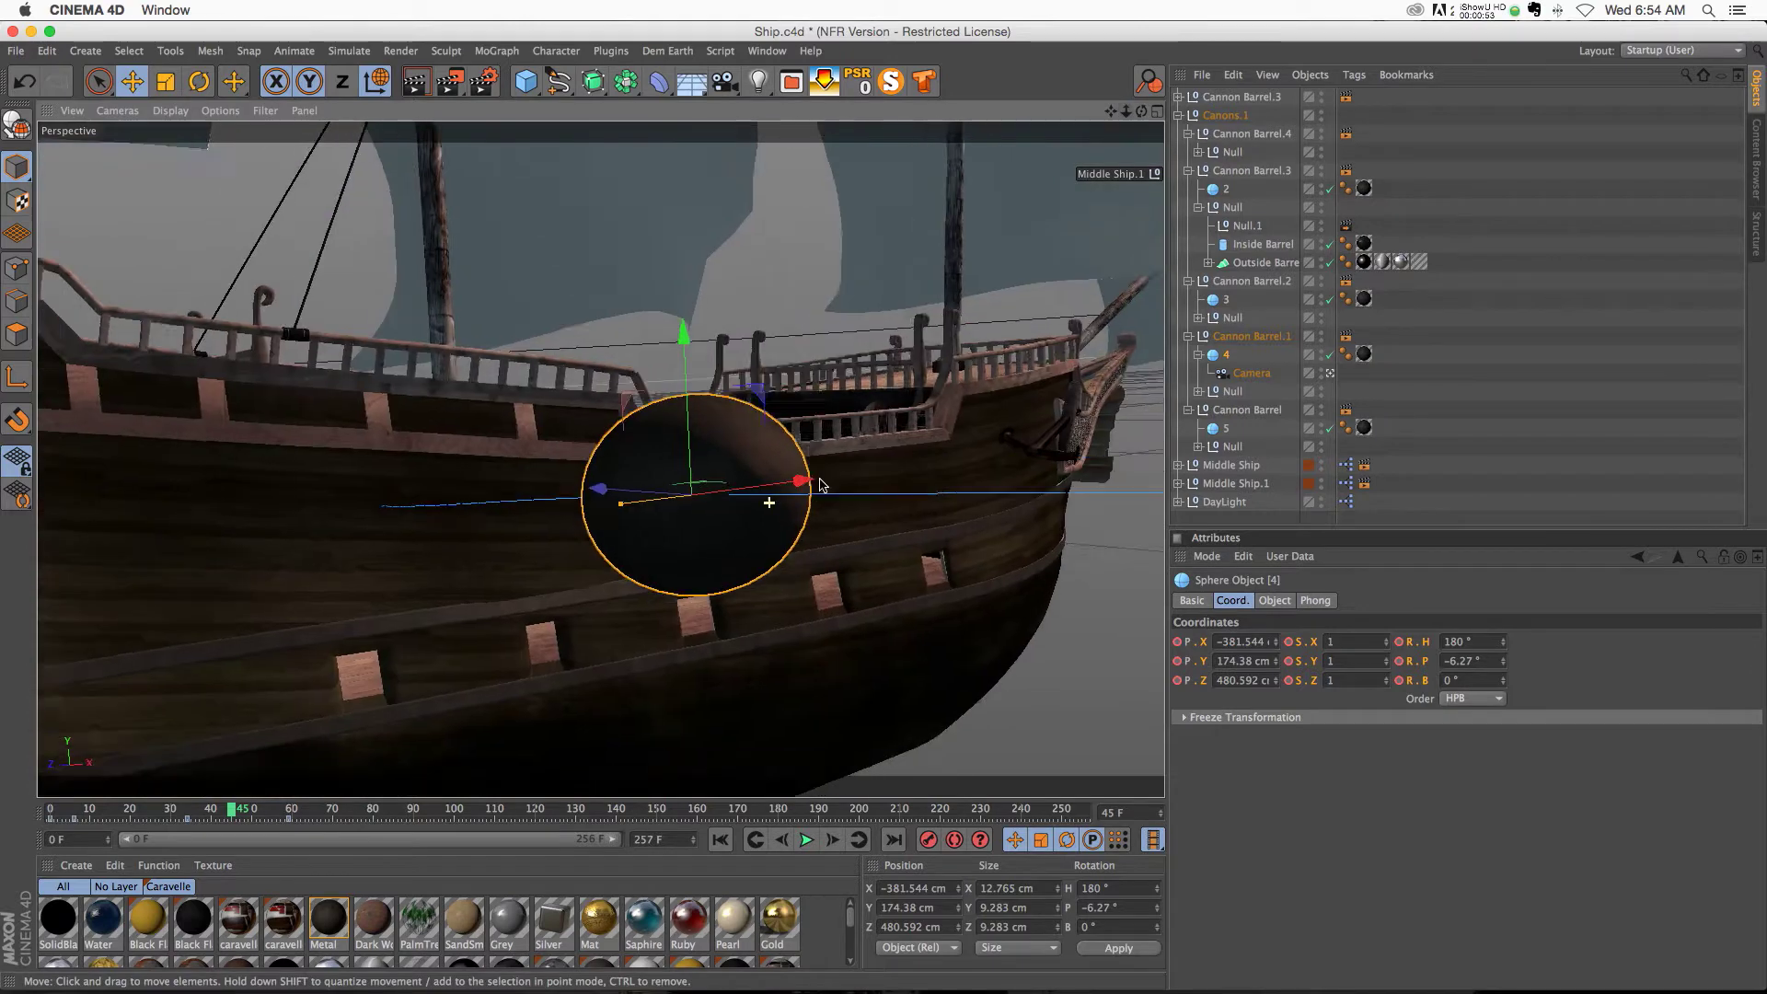
{"action": "left_click_drag", "start_coordinate": [822, 485], "coordinate": [600, 458], "text": "alt"}
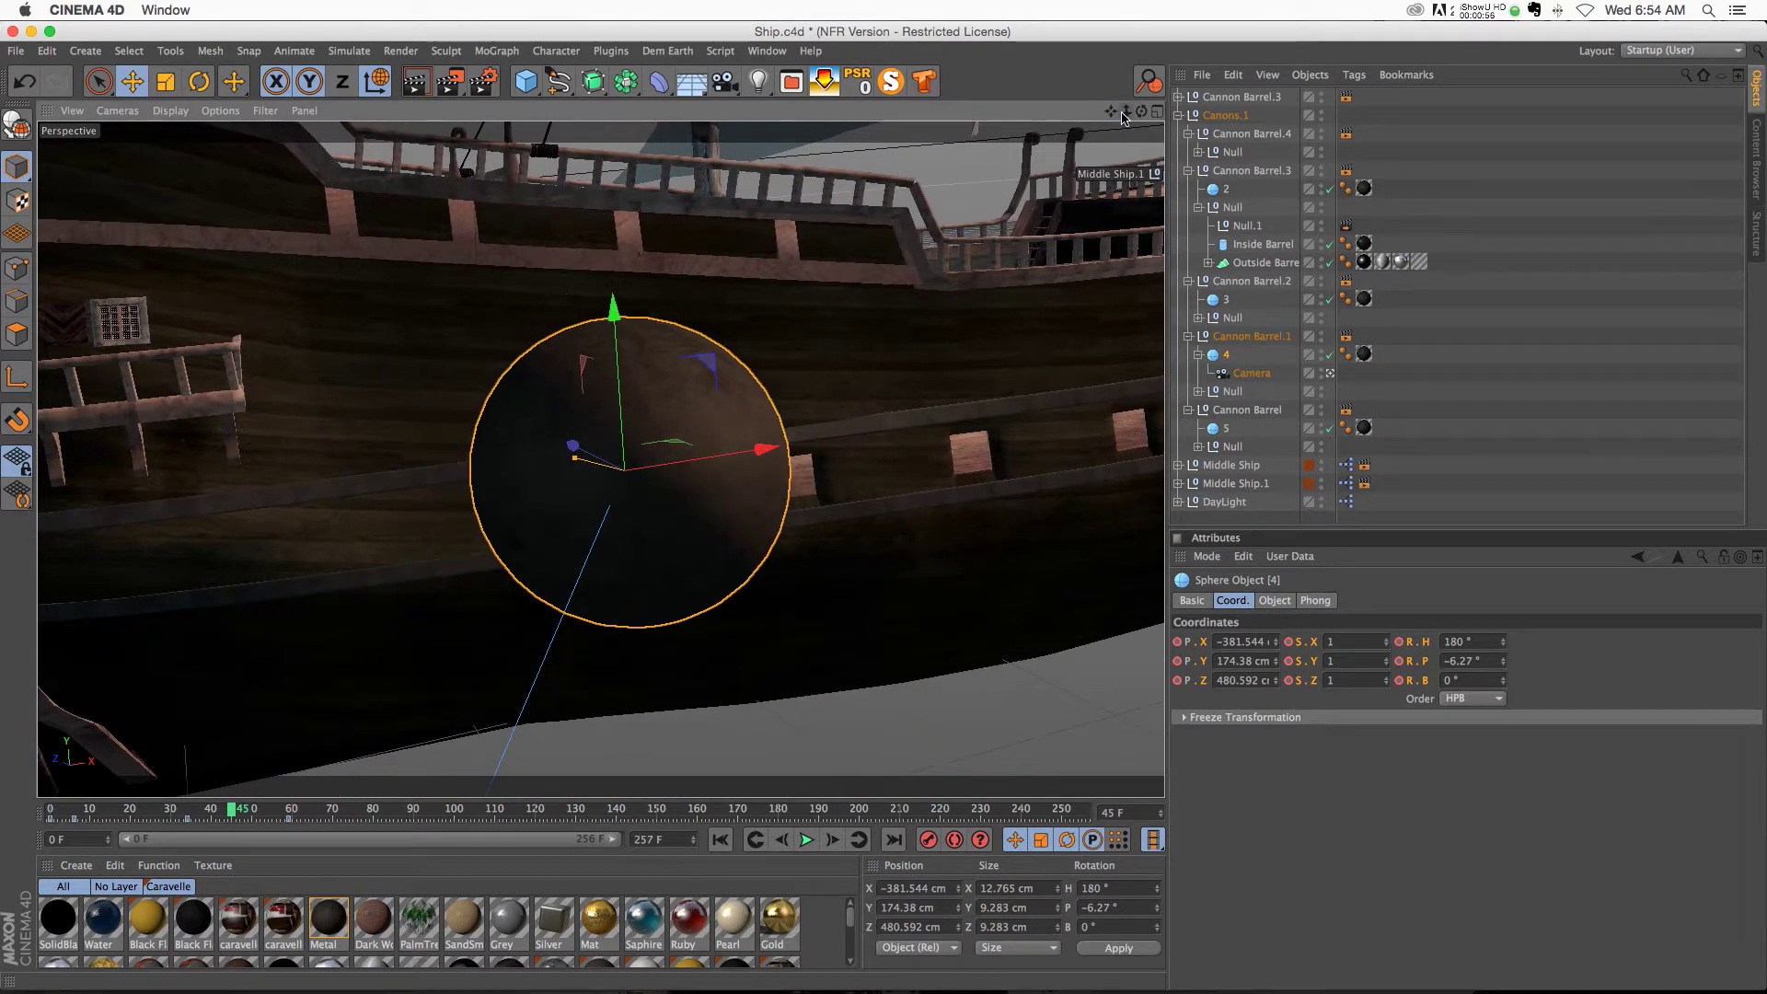
{"action": "scroll", "coordinate": [717, 624], "scroll_direction": "down", "scroll_amount": 1}
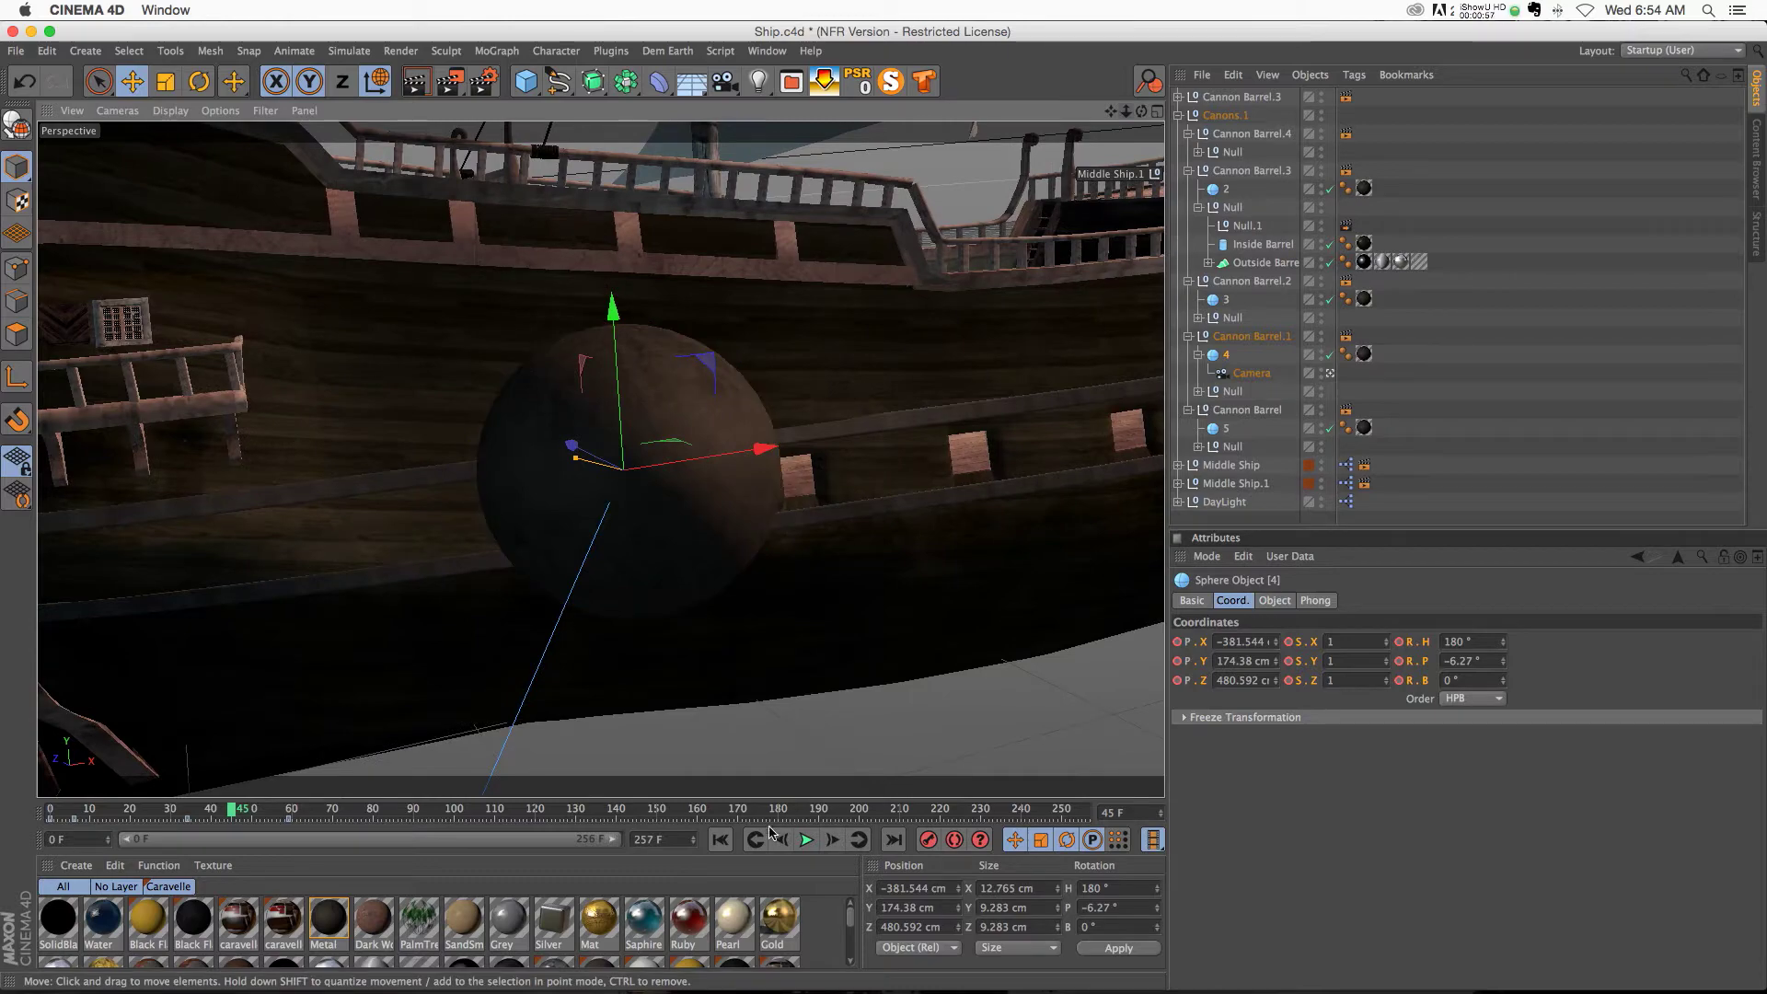
- Play the cannonball follow-cam from the start, then stop, return to frame 0 and select the Camera
{"action": "left_click", "coordinate": [719, 839]}
{"action": "left_click", "coordinate": [806, 839]}
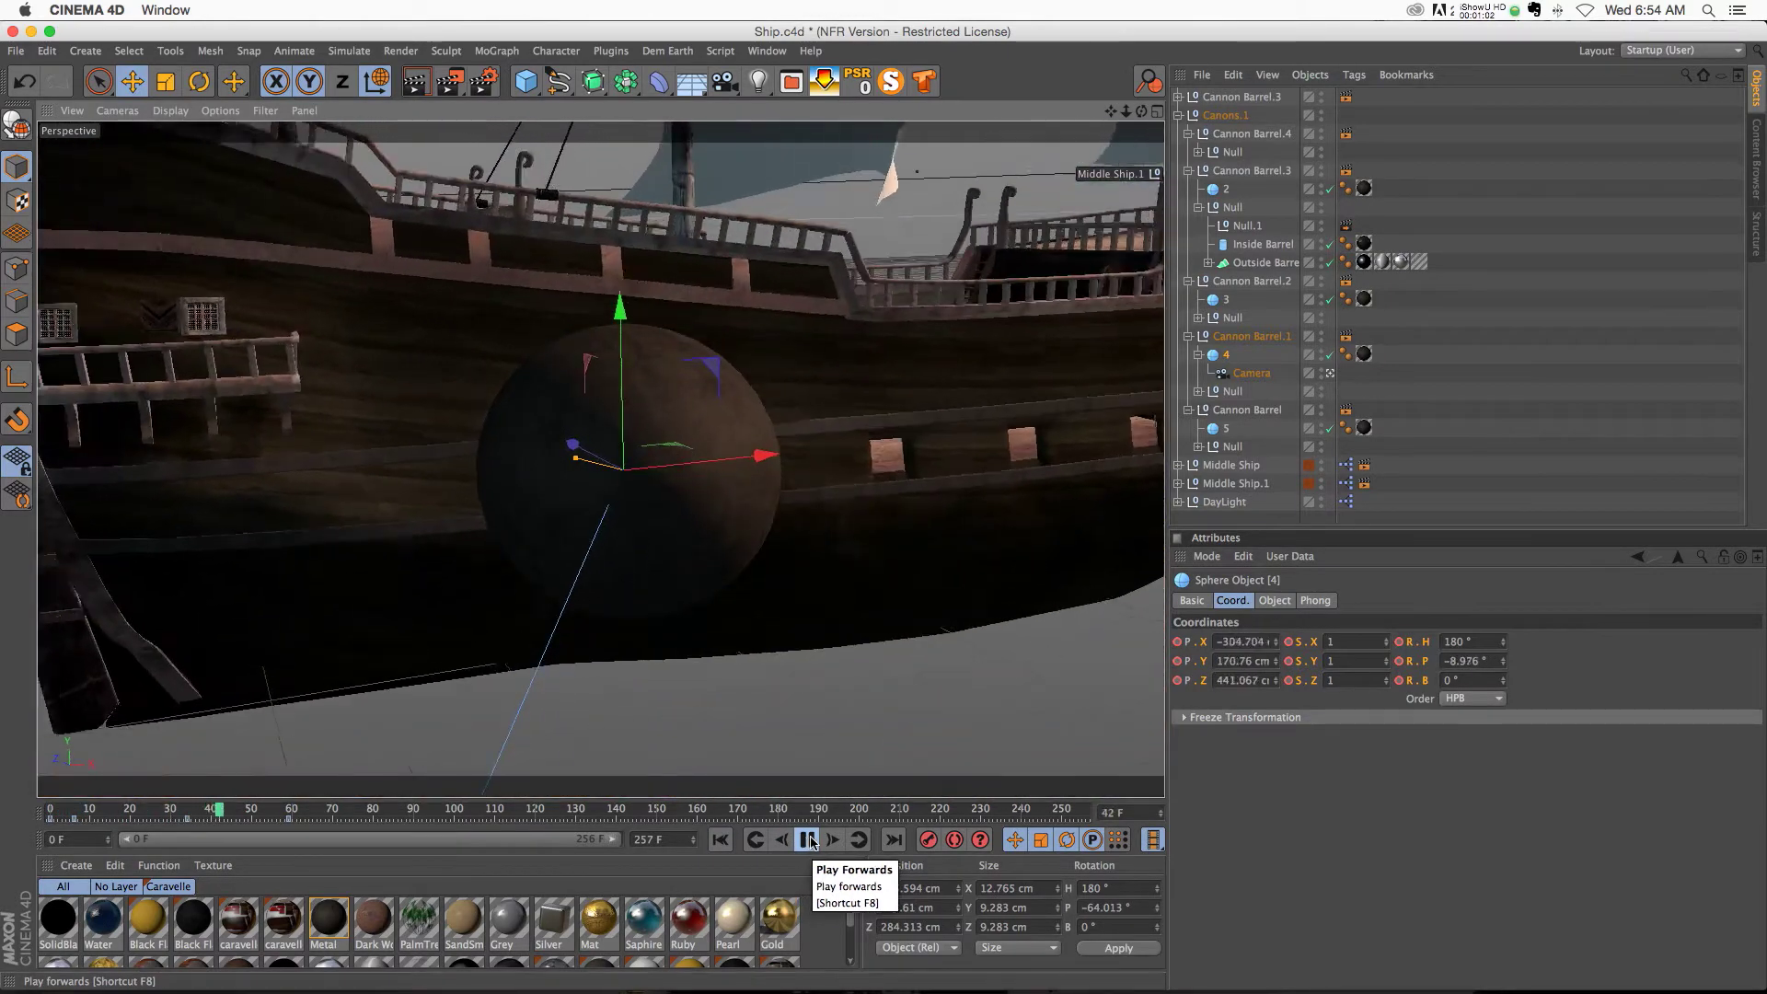
{"action": "left_click", "coordinate": [806, 839]}
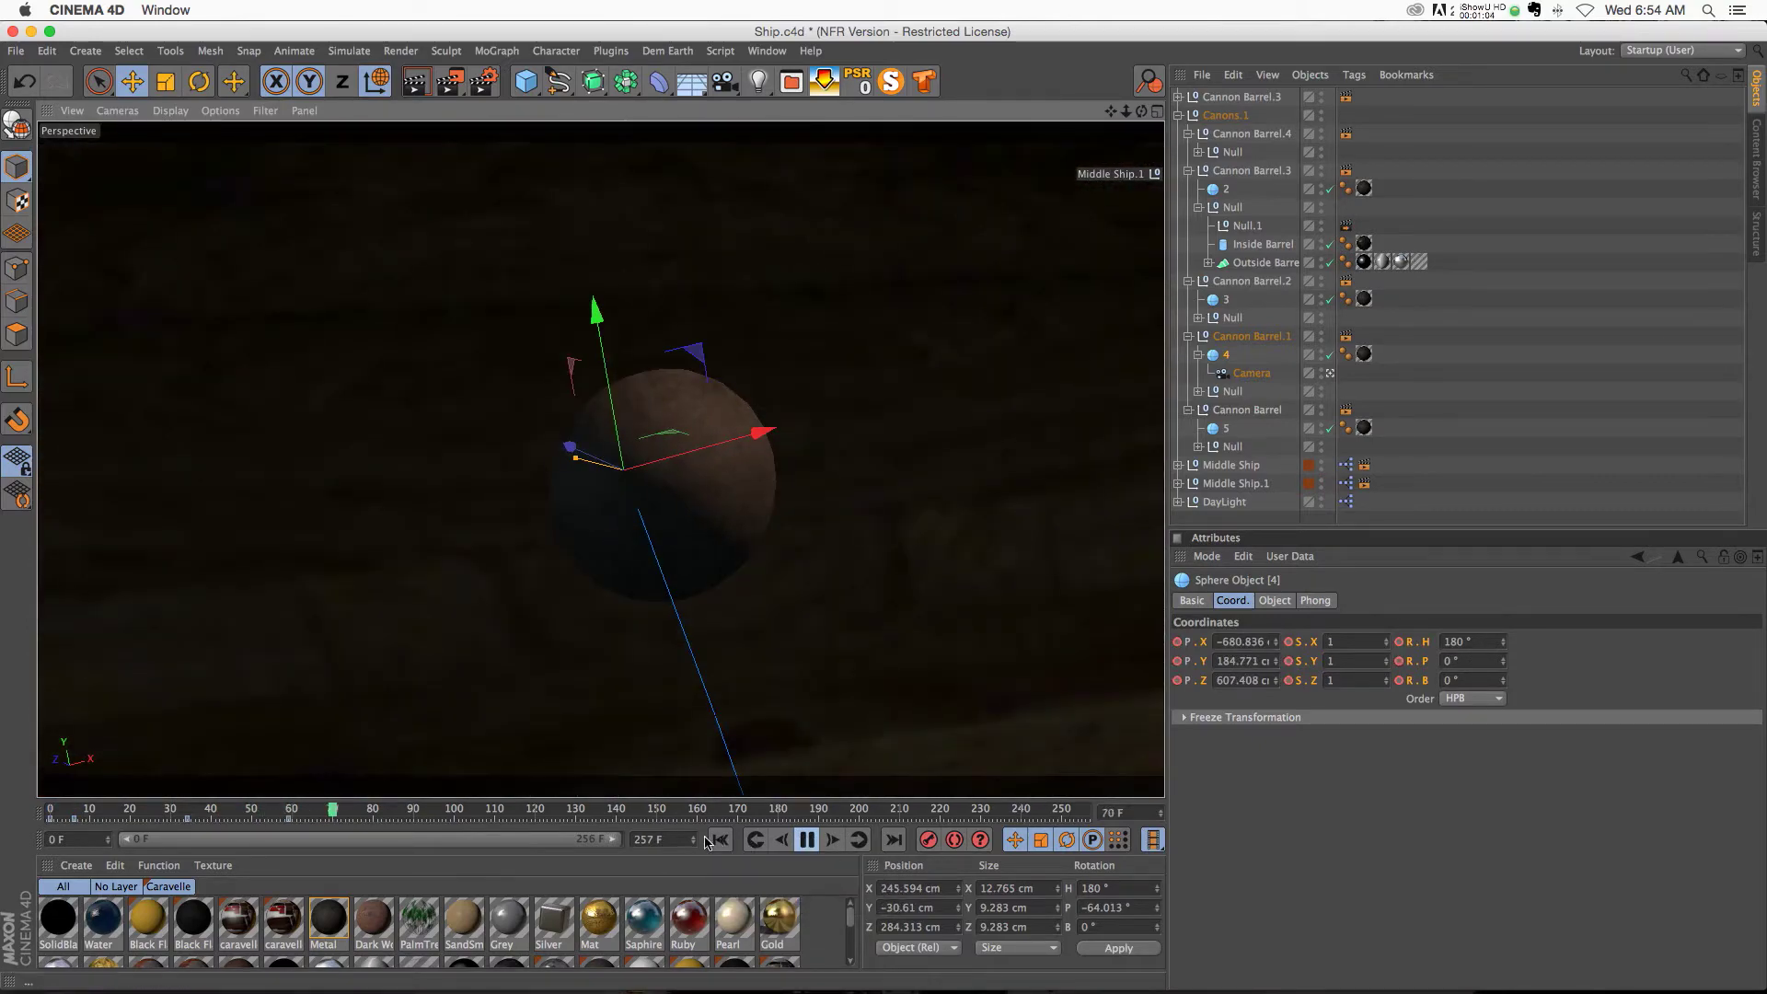
{"action": "key", "text": "shift+f"}
{"action": "left_click", "coordinate": [808, 839]}
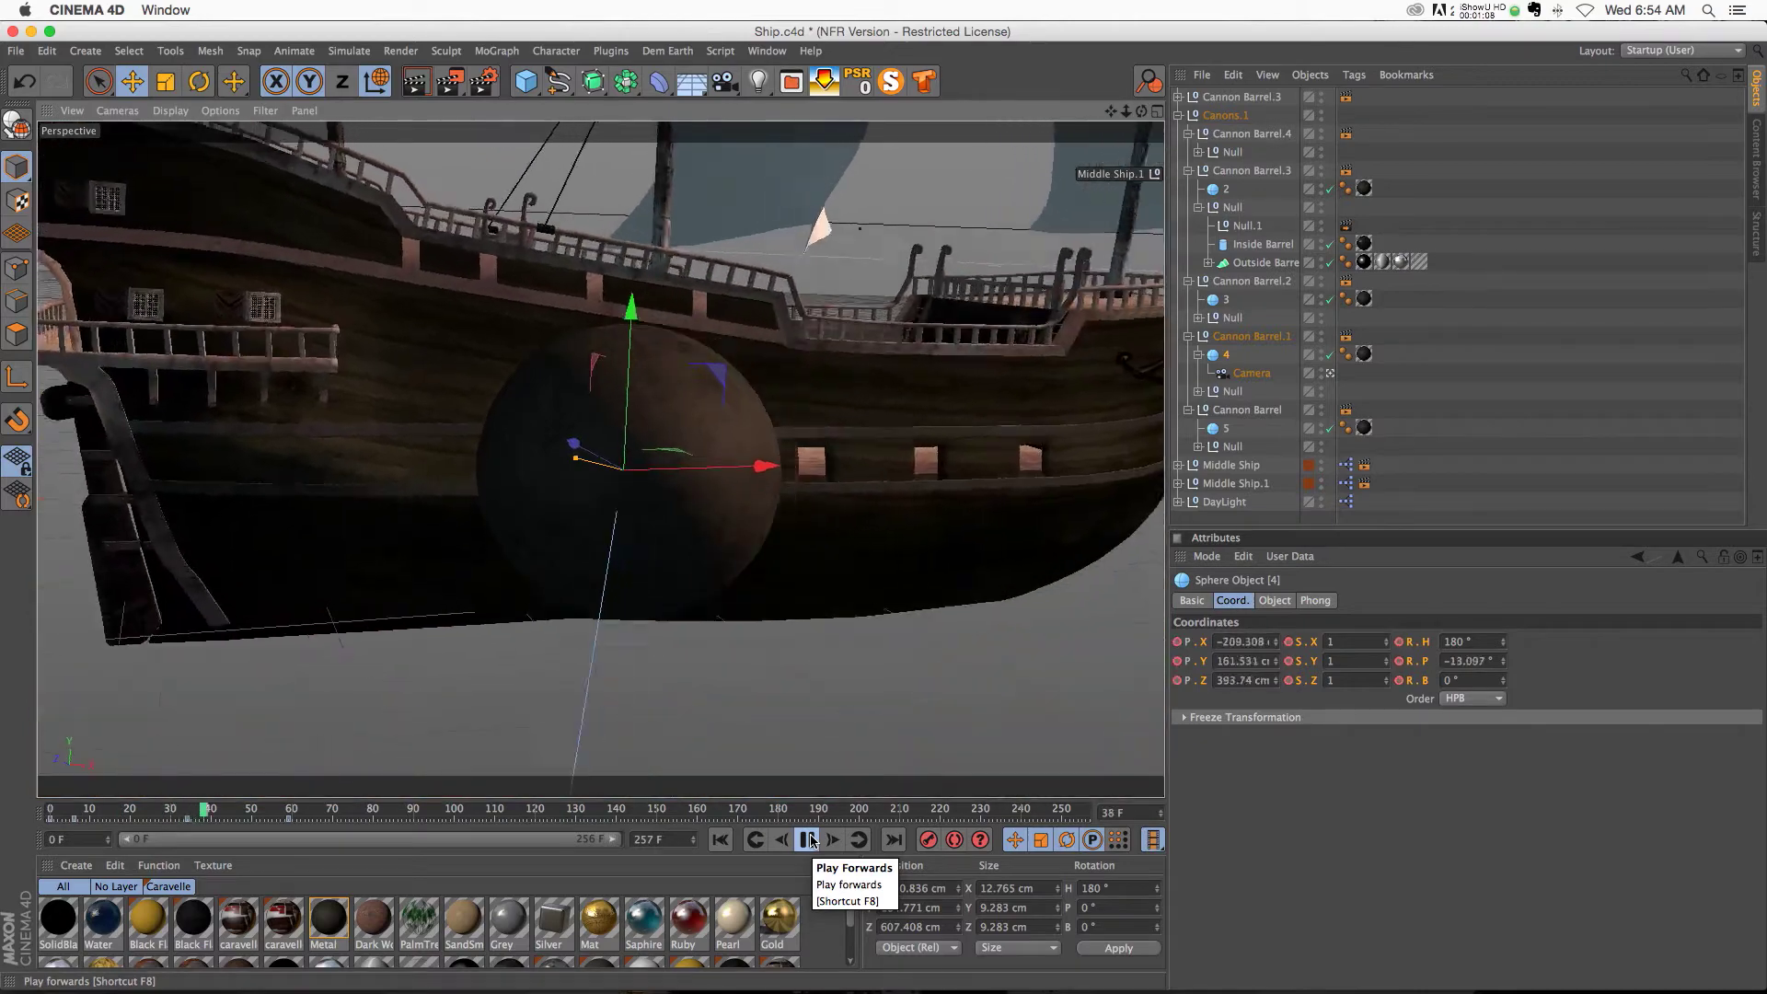
{"action": "left_click", "coordinate": [808, 839]}
{"action": "left_click", "coordinate": [85, 815]}
{"action": "left_click_drag", "start_coordinate": [85, 815], "coordinate": [23, 814]}
{"action": "left_click", "coordinate": [1250, 372]}
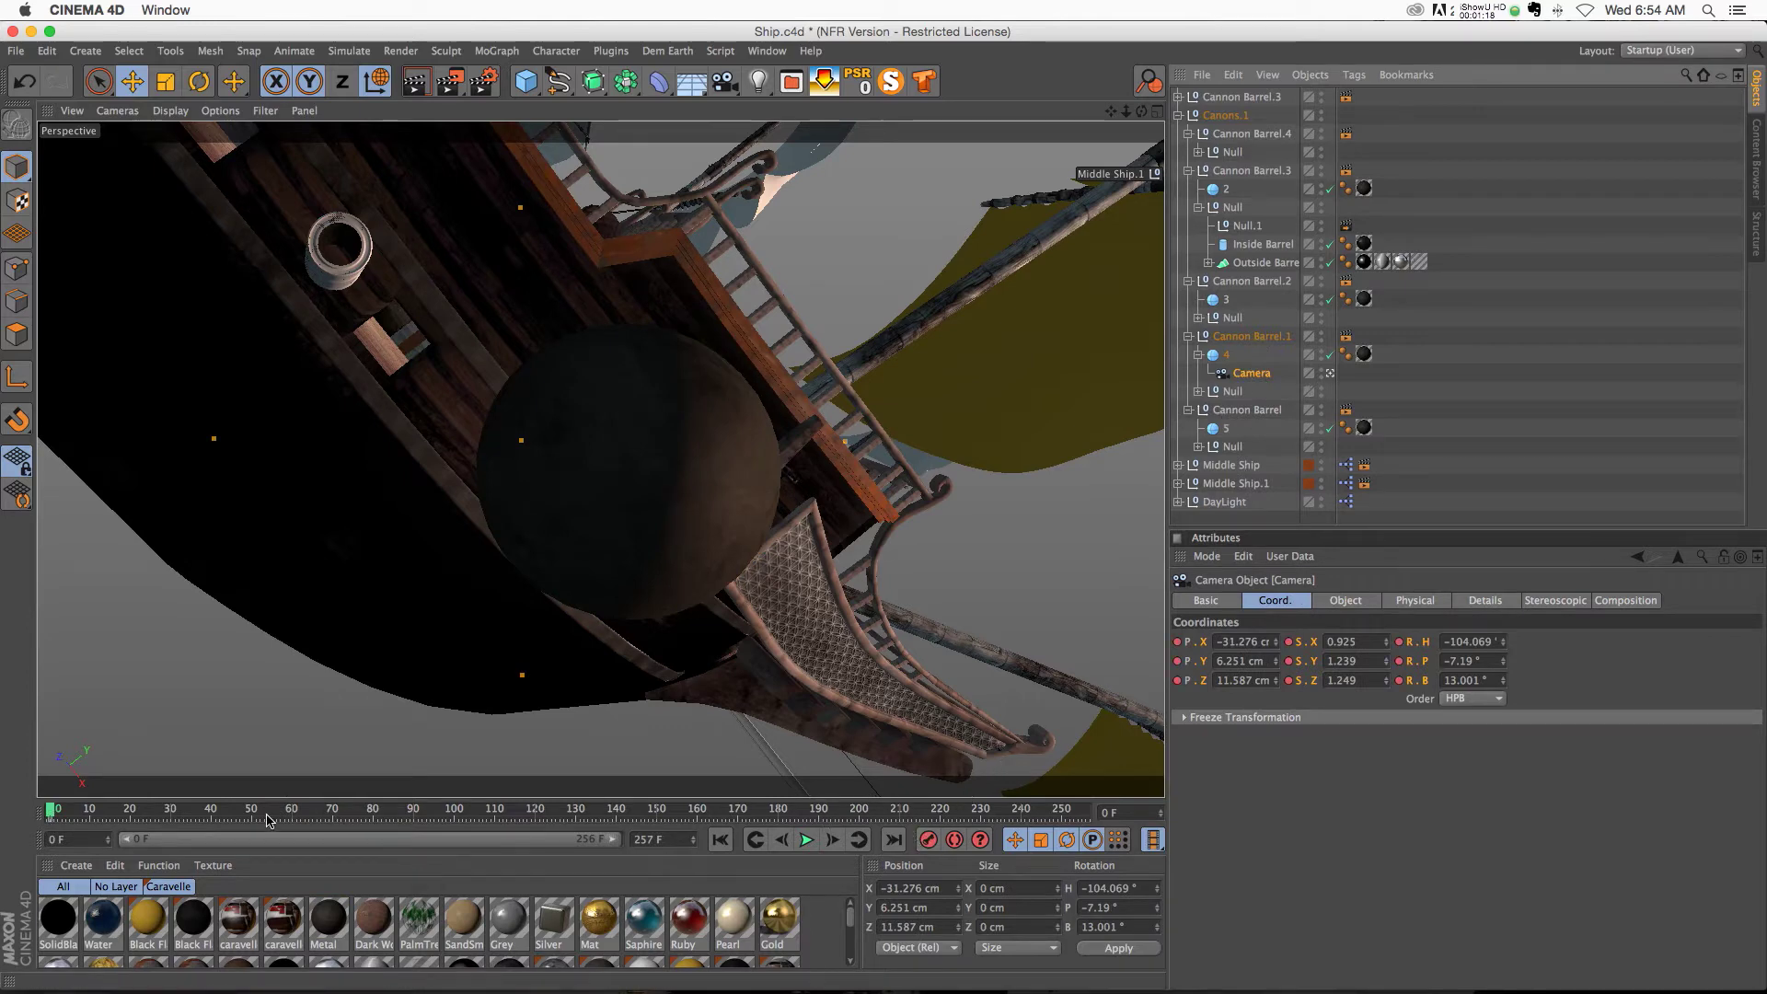
- At frame 57, rotate and bank the camera around the cannonball, then preview until frame 72
{"action": "left_click_drag", "start_coordinate": [138, 814], "coordinate": [268, 814]}
{"action": "left_click_drag", "start_coordinate": [644, 553], "coordinate": [777, 461], "text": "alt"}
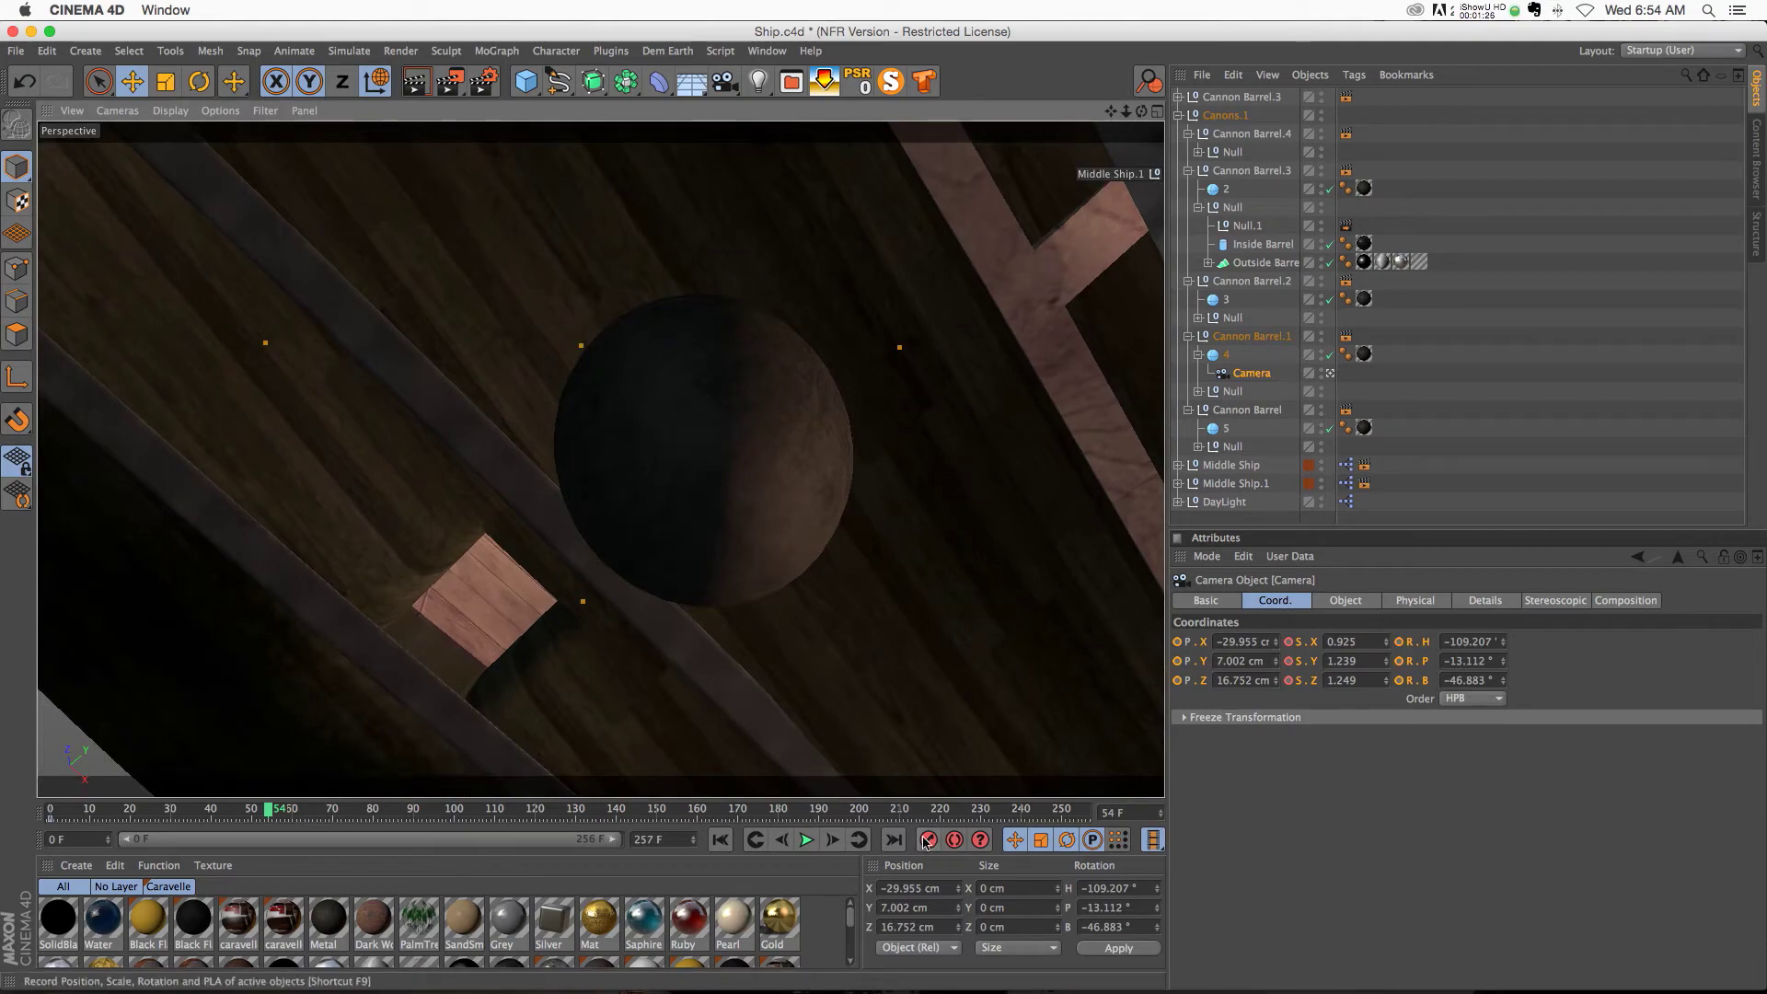
{"action": "left_click", "coordinate": [721, 839]}
{"action": "left_click", "coordinate": [806, 839]}
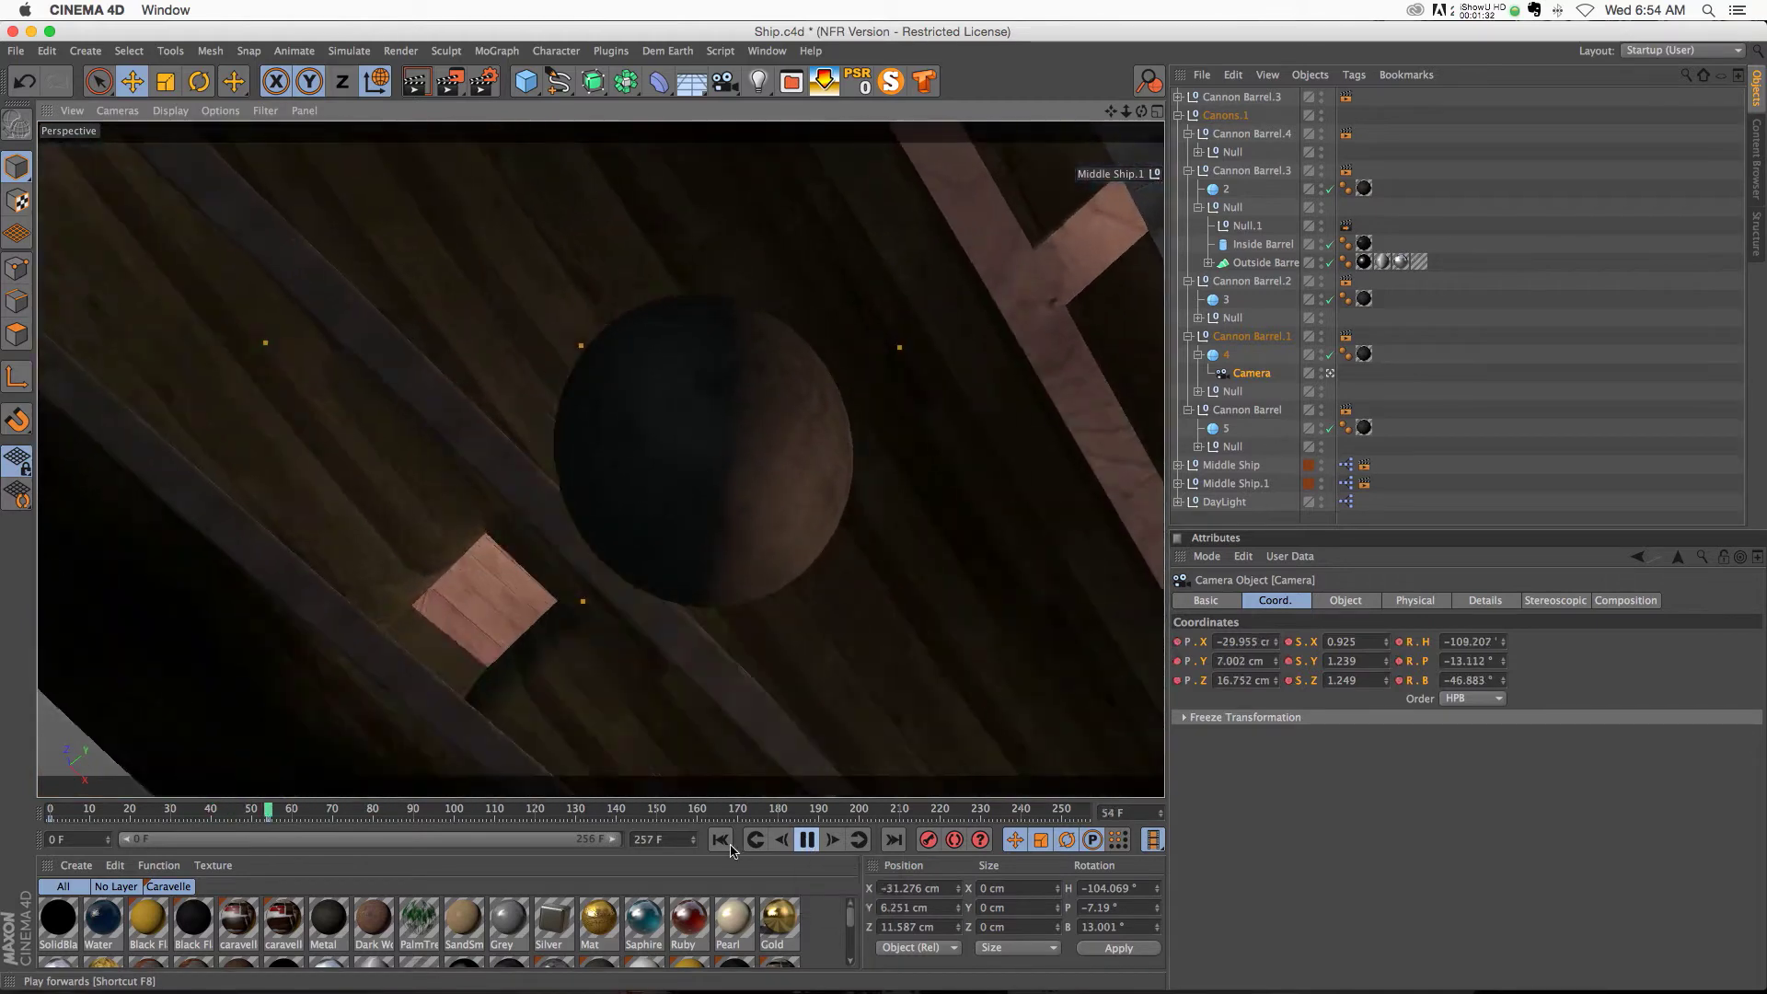
{"action": "left_click", "coordinate": [810, 840]}
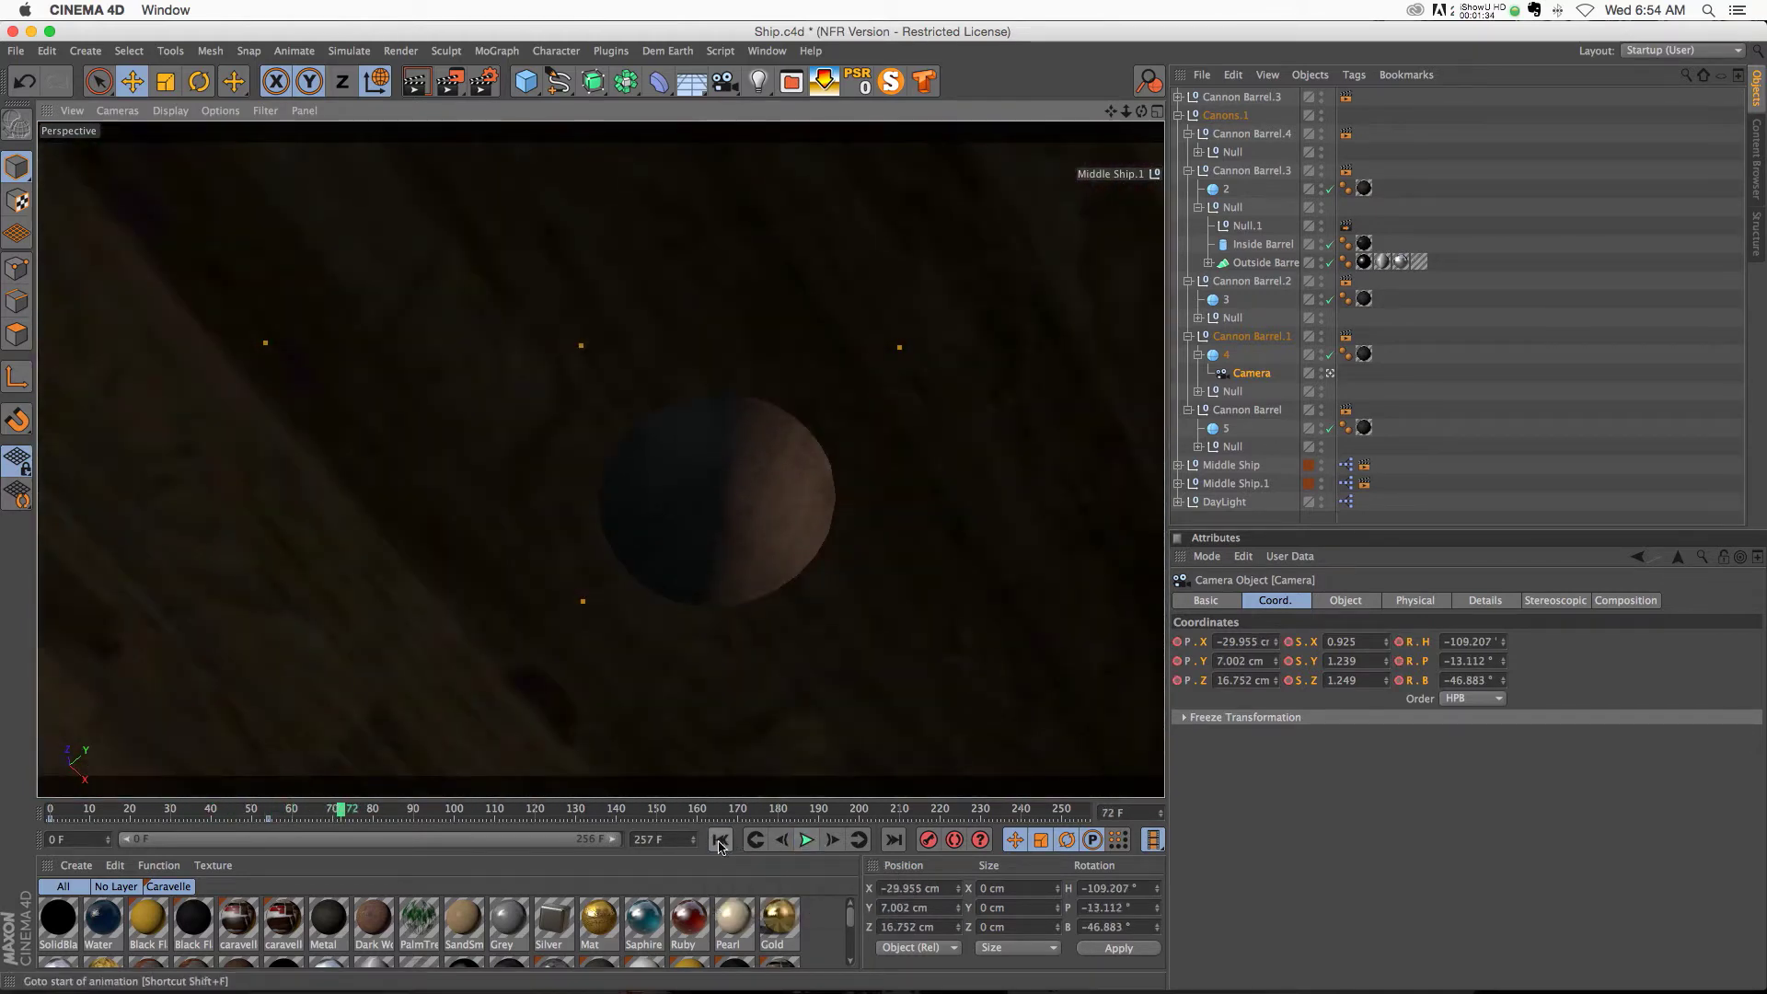
- At frame 28, nudge the camera across the ship deck
{"action": "left_click", "coordinate": [719, 841]}
{"action": "left_click", "coordinate": [806, 841]}
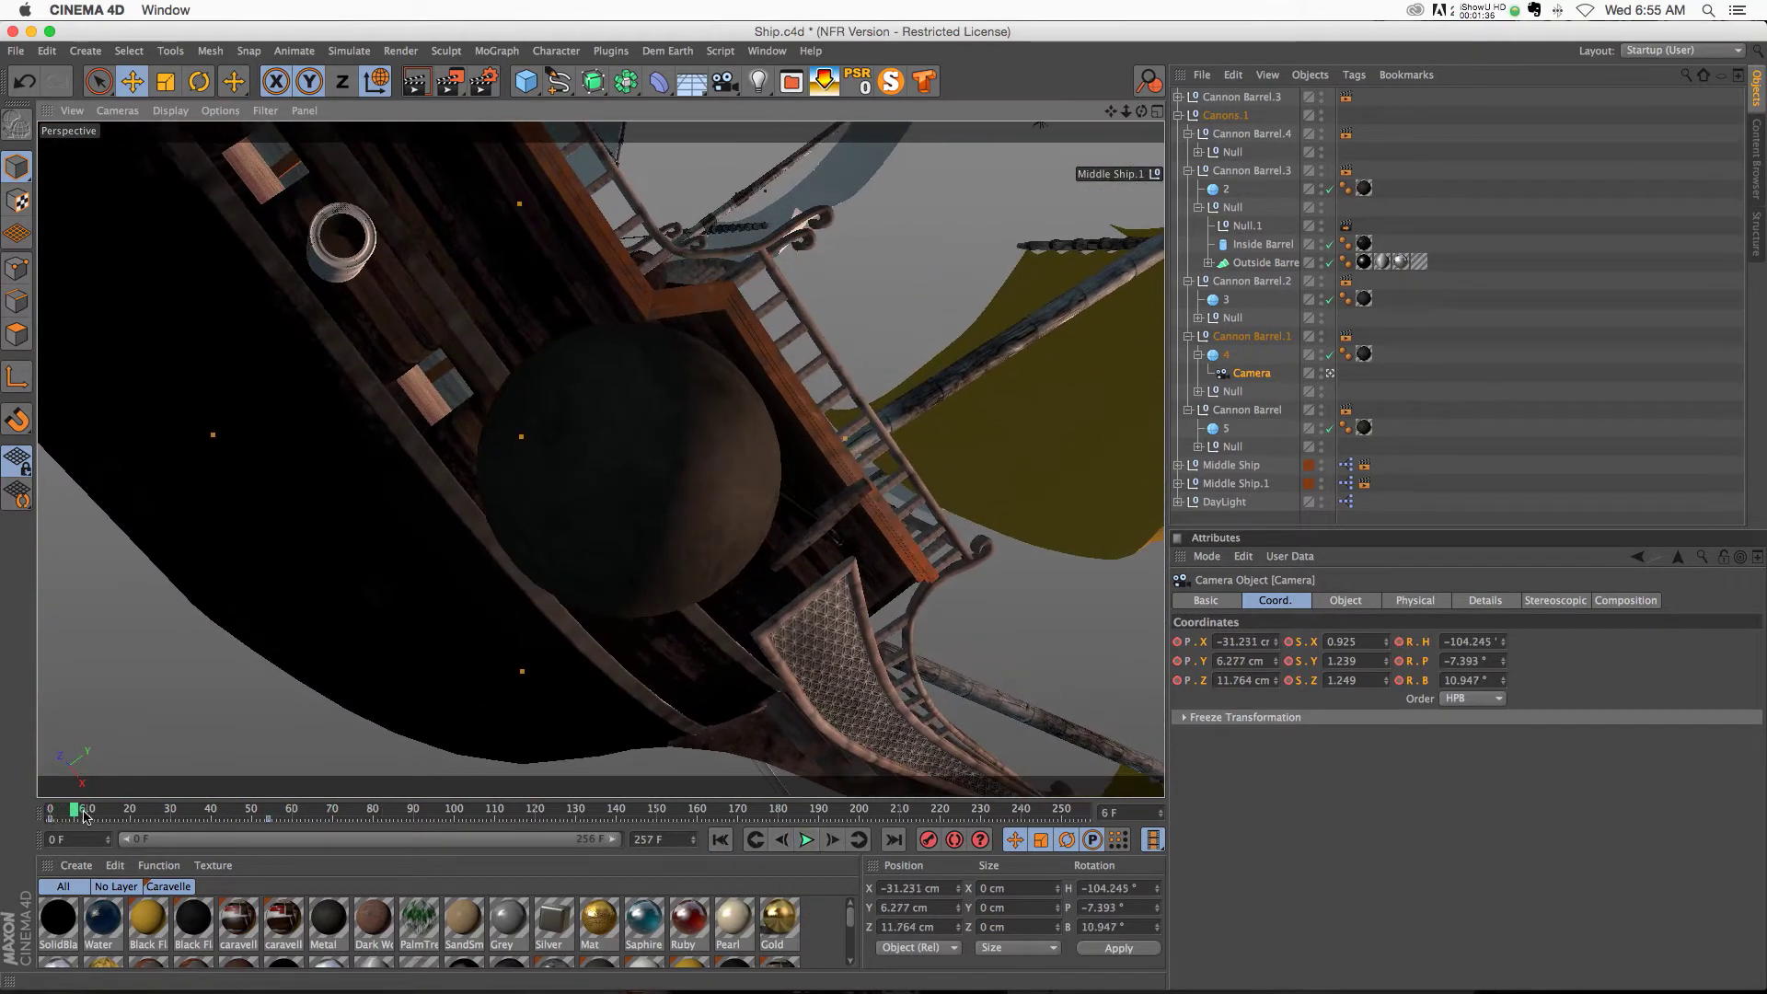
{"action": "left_click_drag", "start_coordinate": [84, 815], "coordinate": [175, 809]}
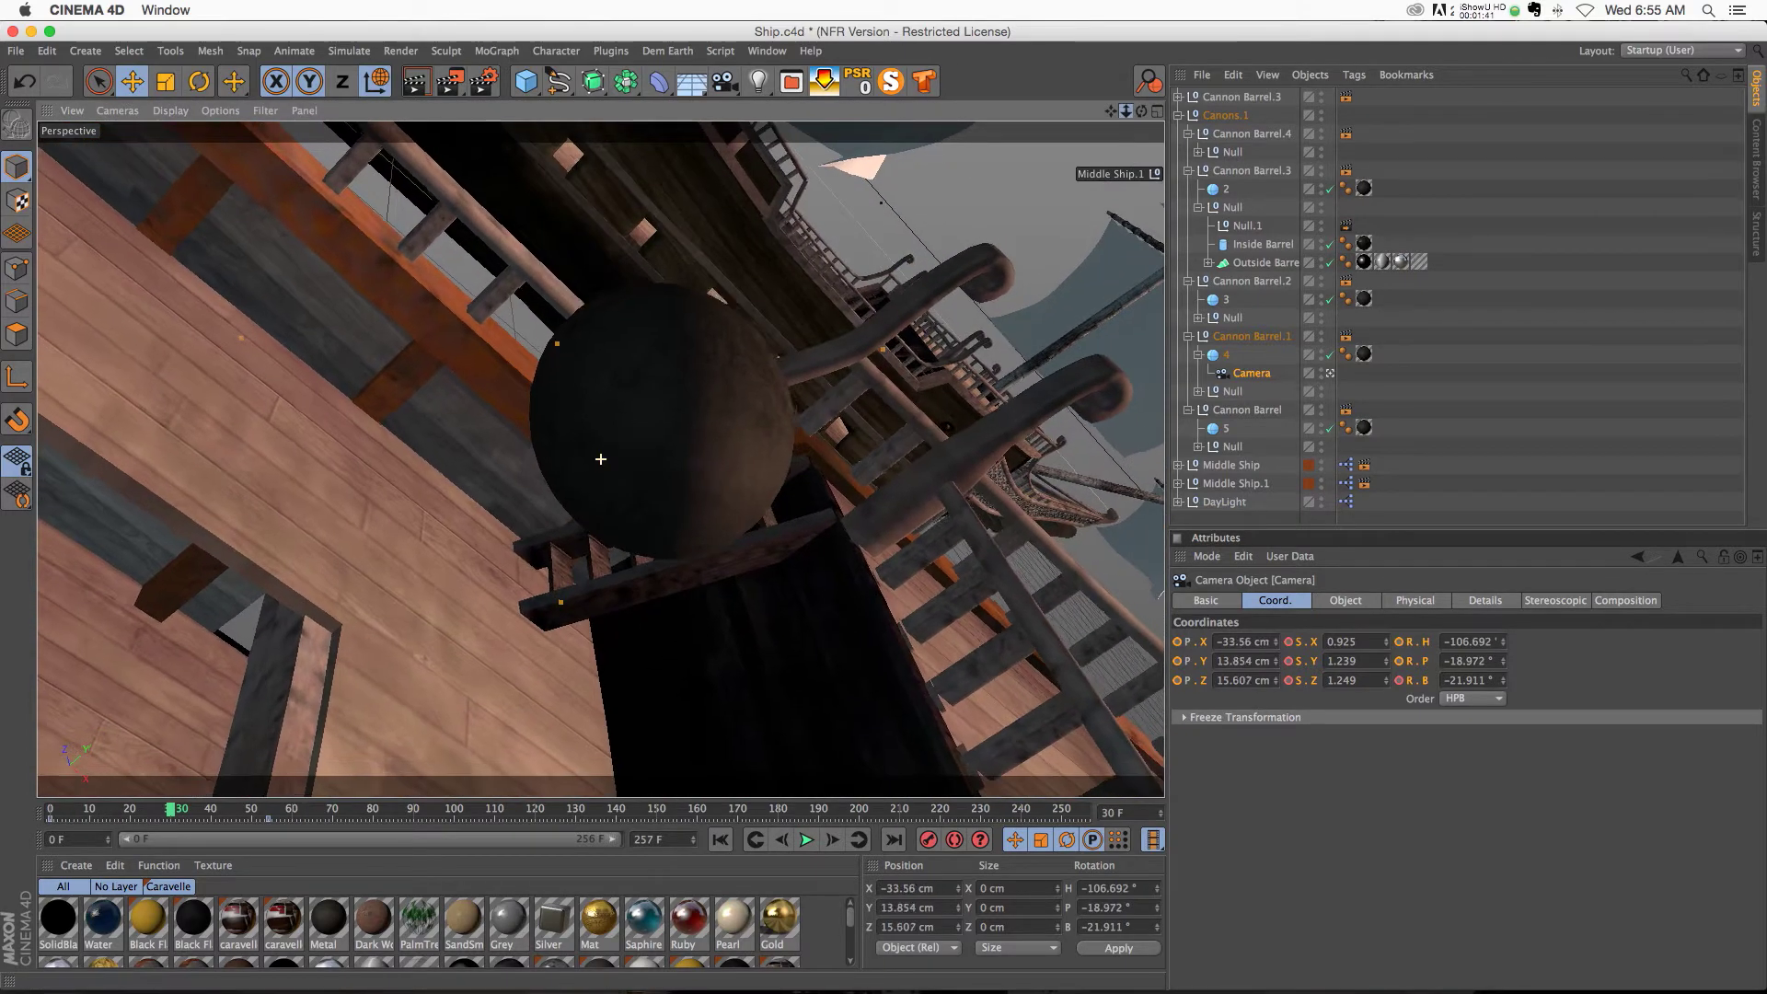
{"action": "left_click_drag", "start_coordinate": [601, 458], "coordinate": [884, 582]}
{"action": "left_click_drag", "start_coordinate": [601, 458], "coordinate": [644, 515]}
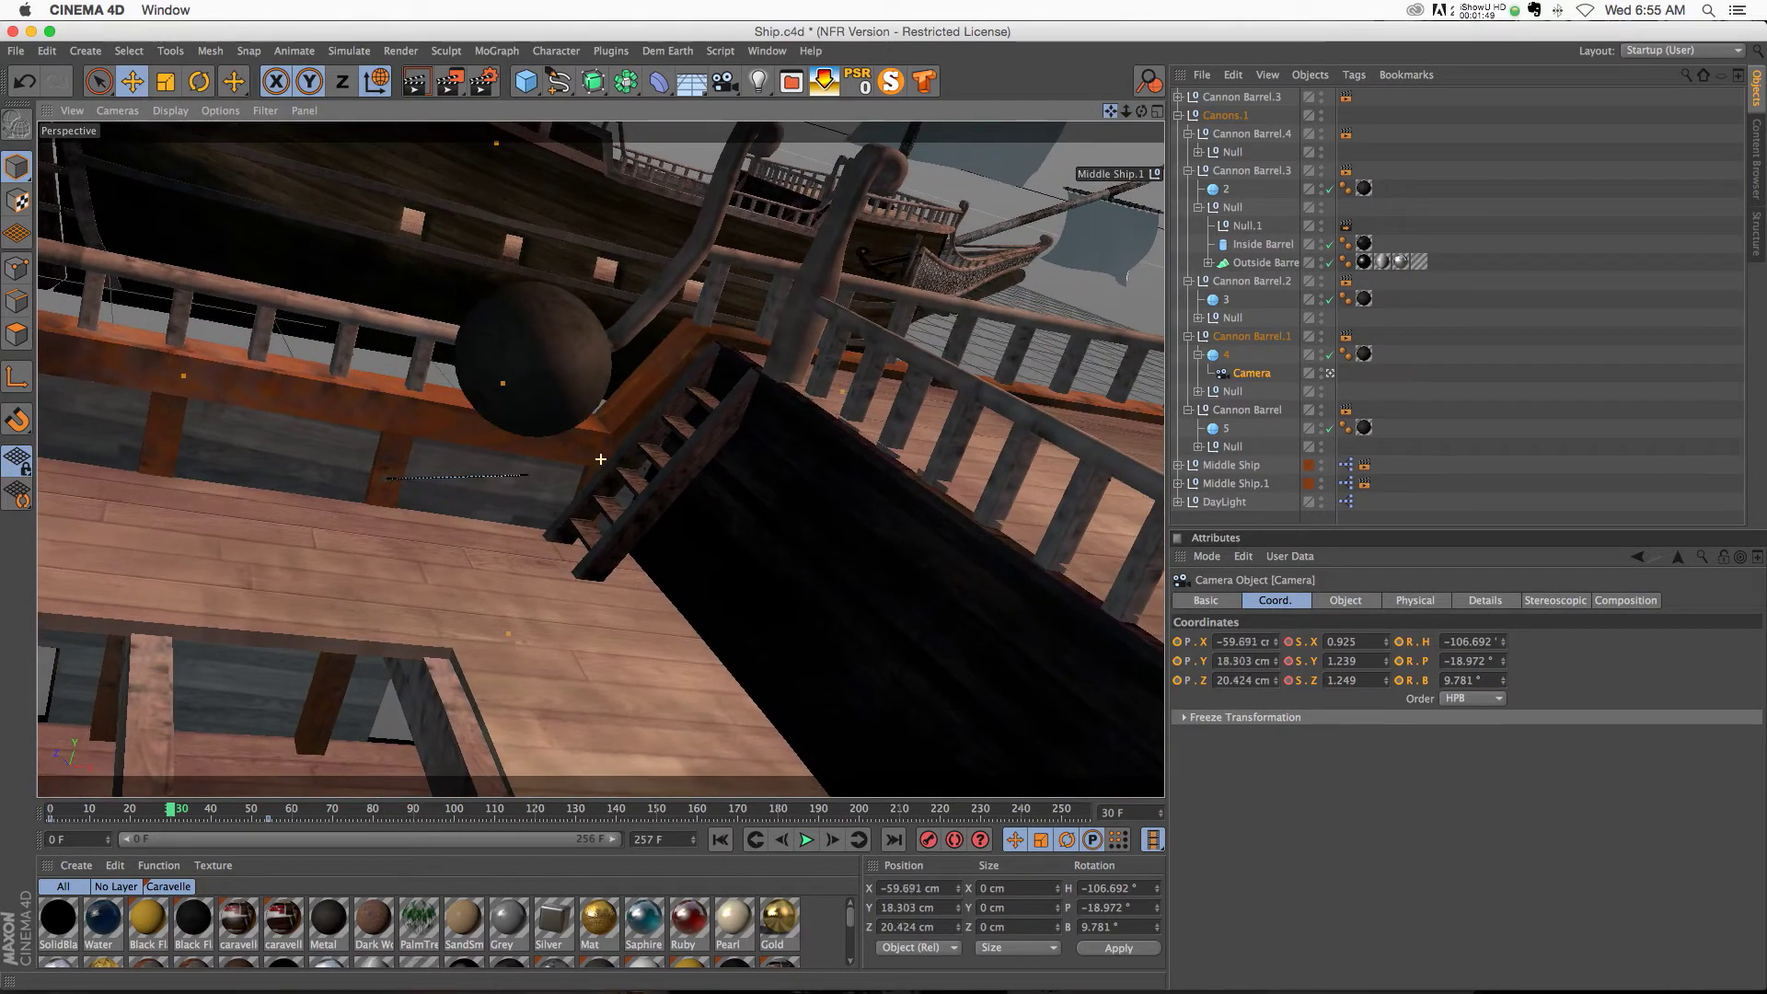
- Replay the adjusted follow-cam from the start, stop it, and bring up the open documents list
{"action": "left_click", "coordinate": [720, 839]}
{"action": "left_click", "coordinate": [806, 839]}
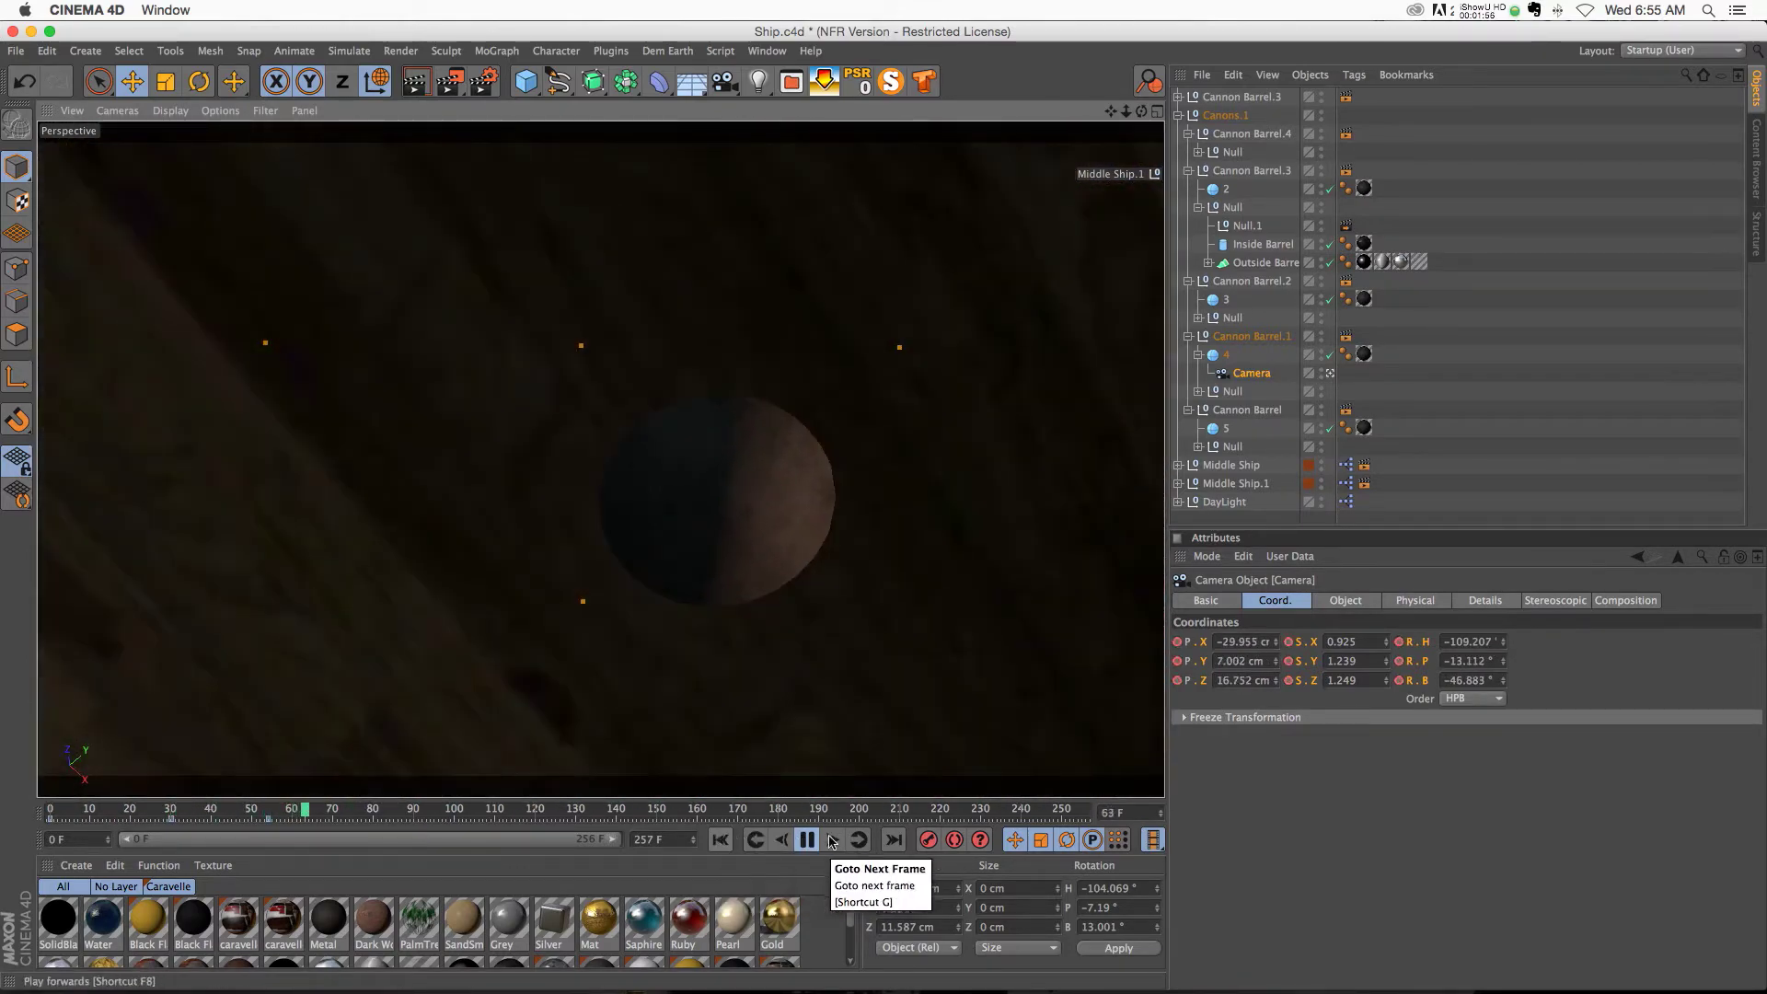
{"action": "left_click", "coordinate": [742, 841]}
{"action": "left_click", "coordinate": [806, 840]}
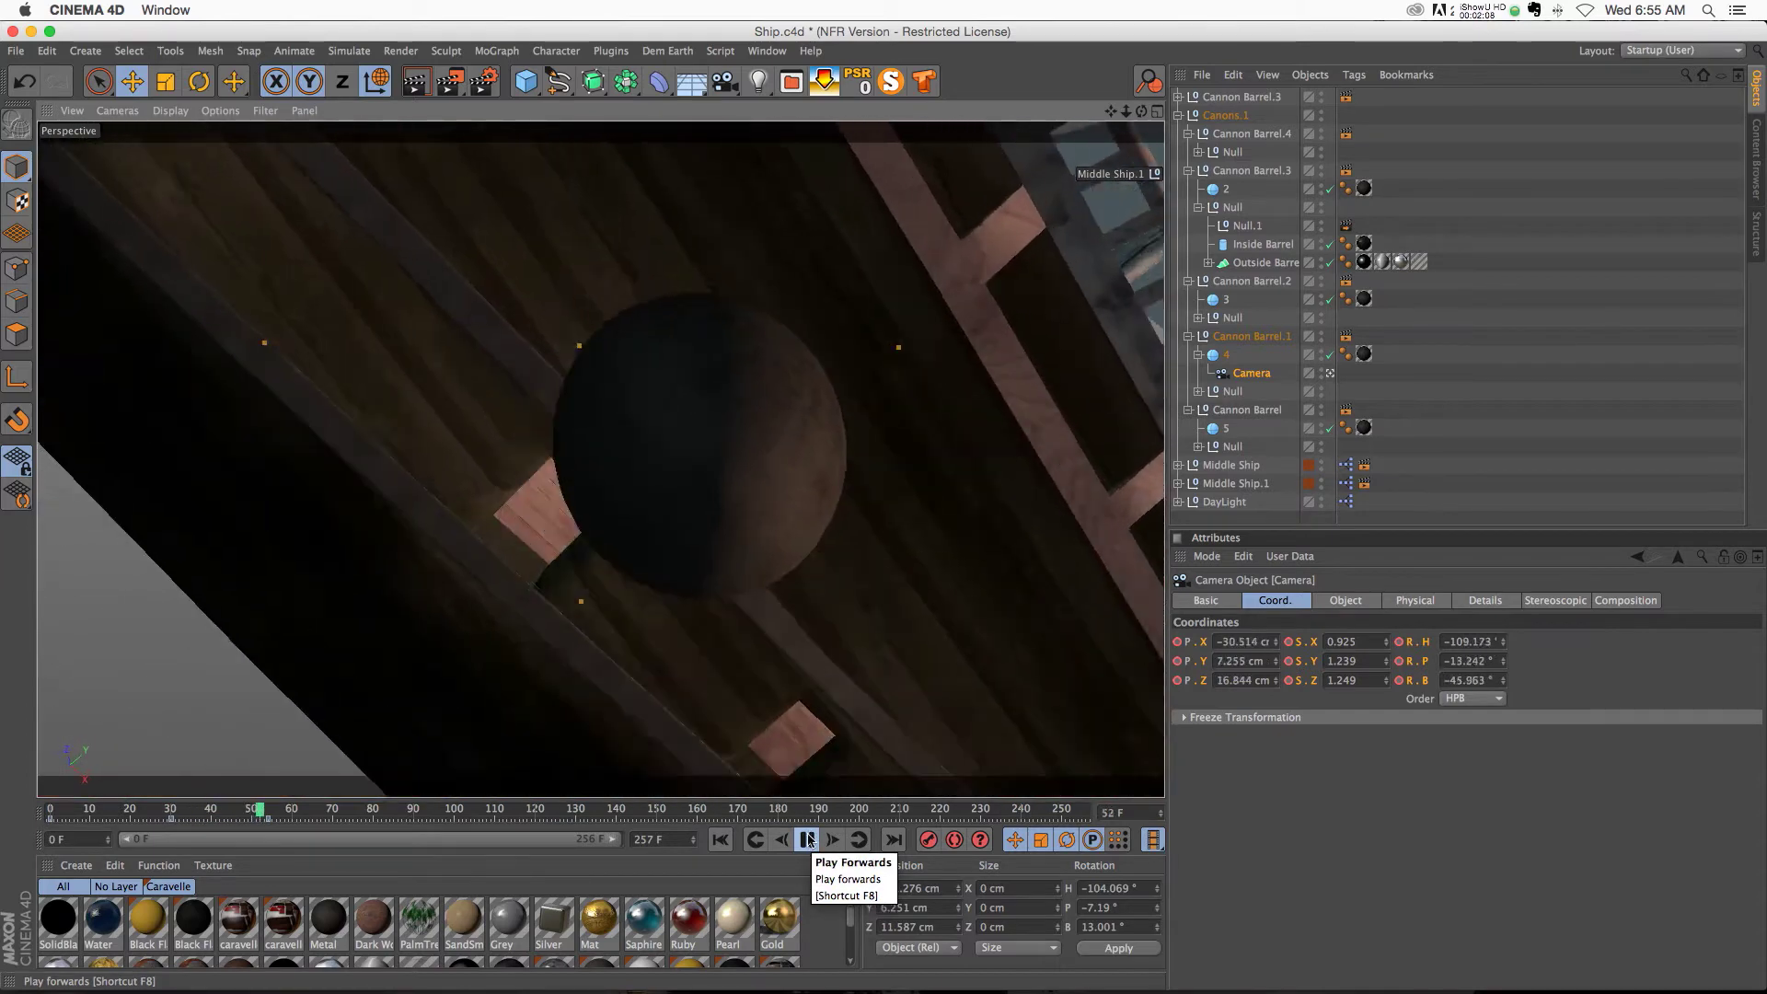
{"action": "left_click", "coordinate": [808, 841]}
{"action": "left_click", "coordinate": [766, 52]}
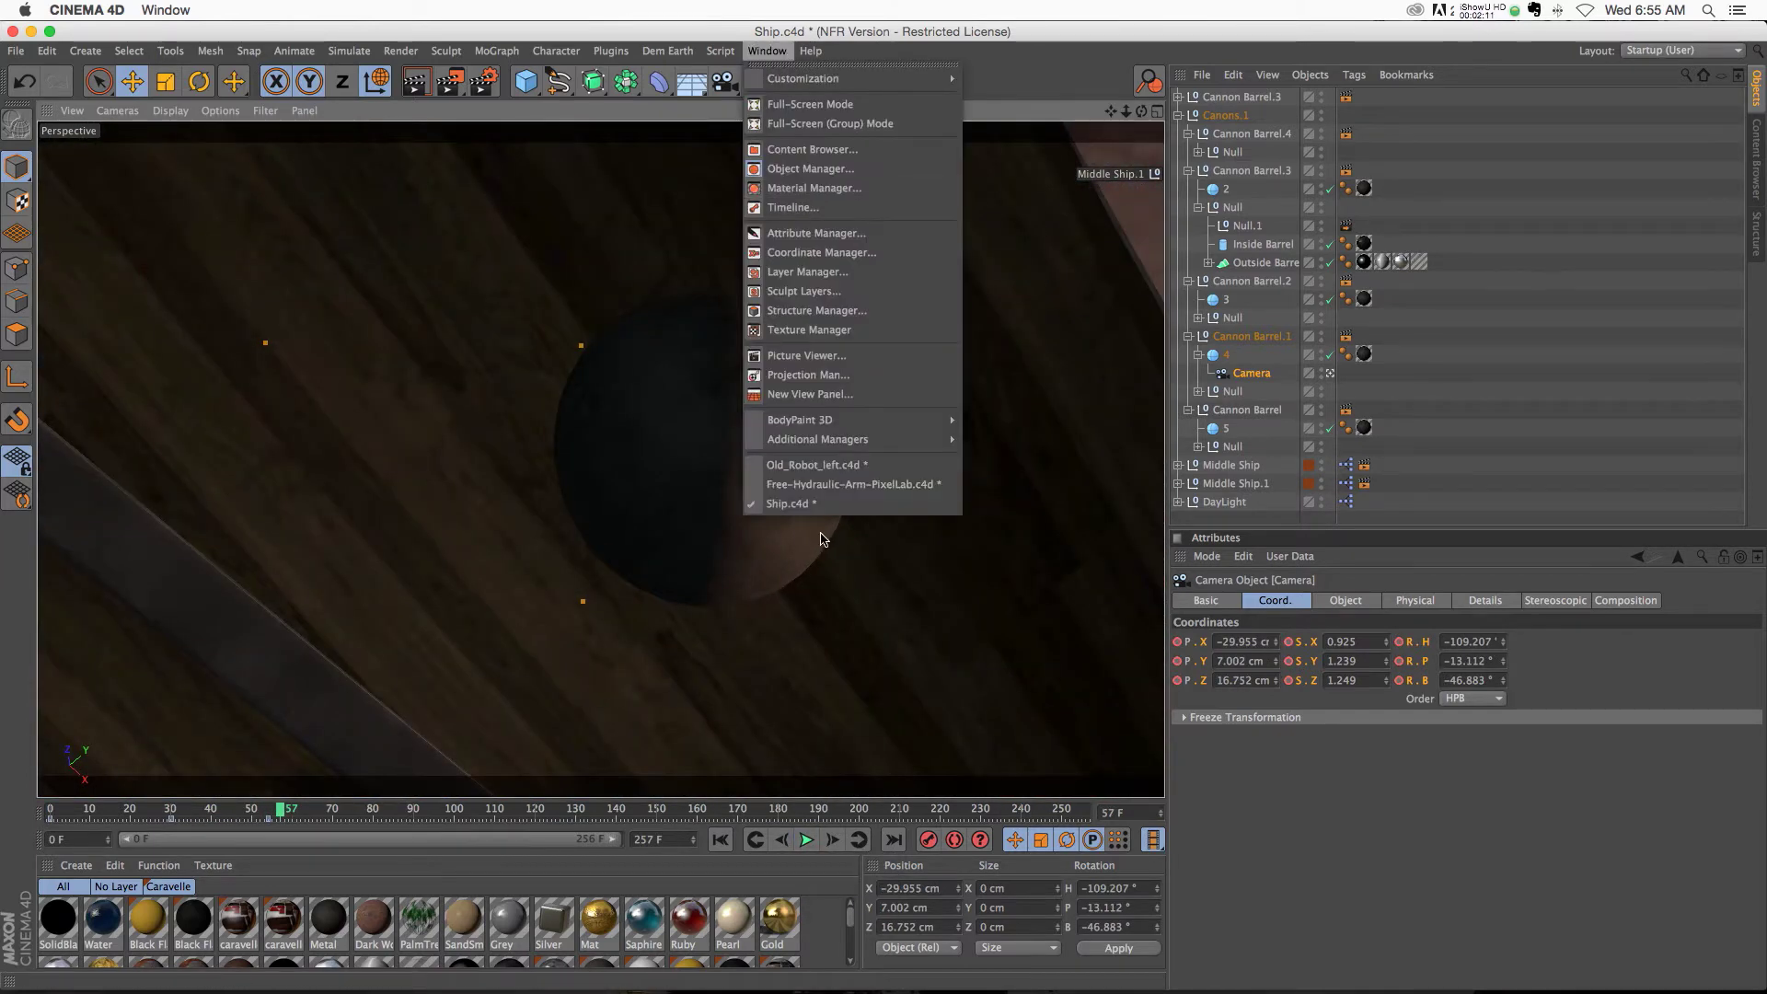
- Switch to the Free-Hydraulic-Arm-PixelLab.c4d scene and play the arm animation from frame 0
{"action": "left_click", "coordinate": [833, 485]}
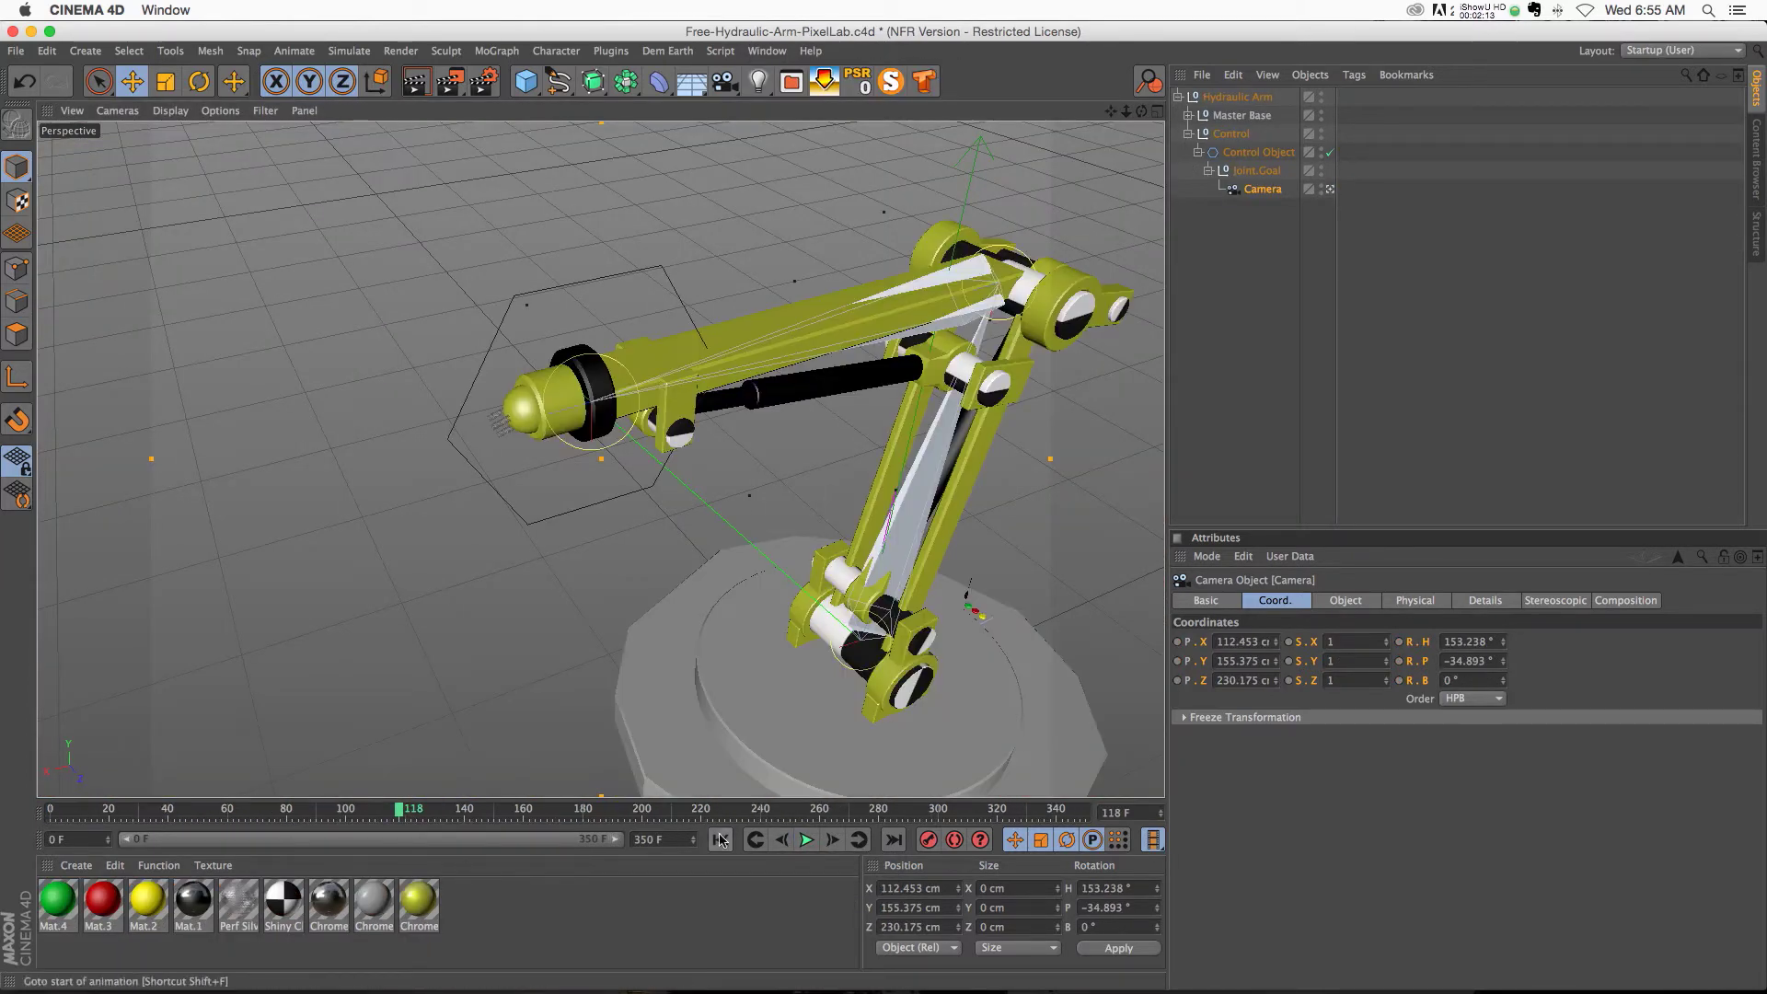
{"action": "left_click", "coordinate": [721, 840]}
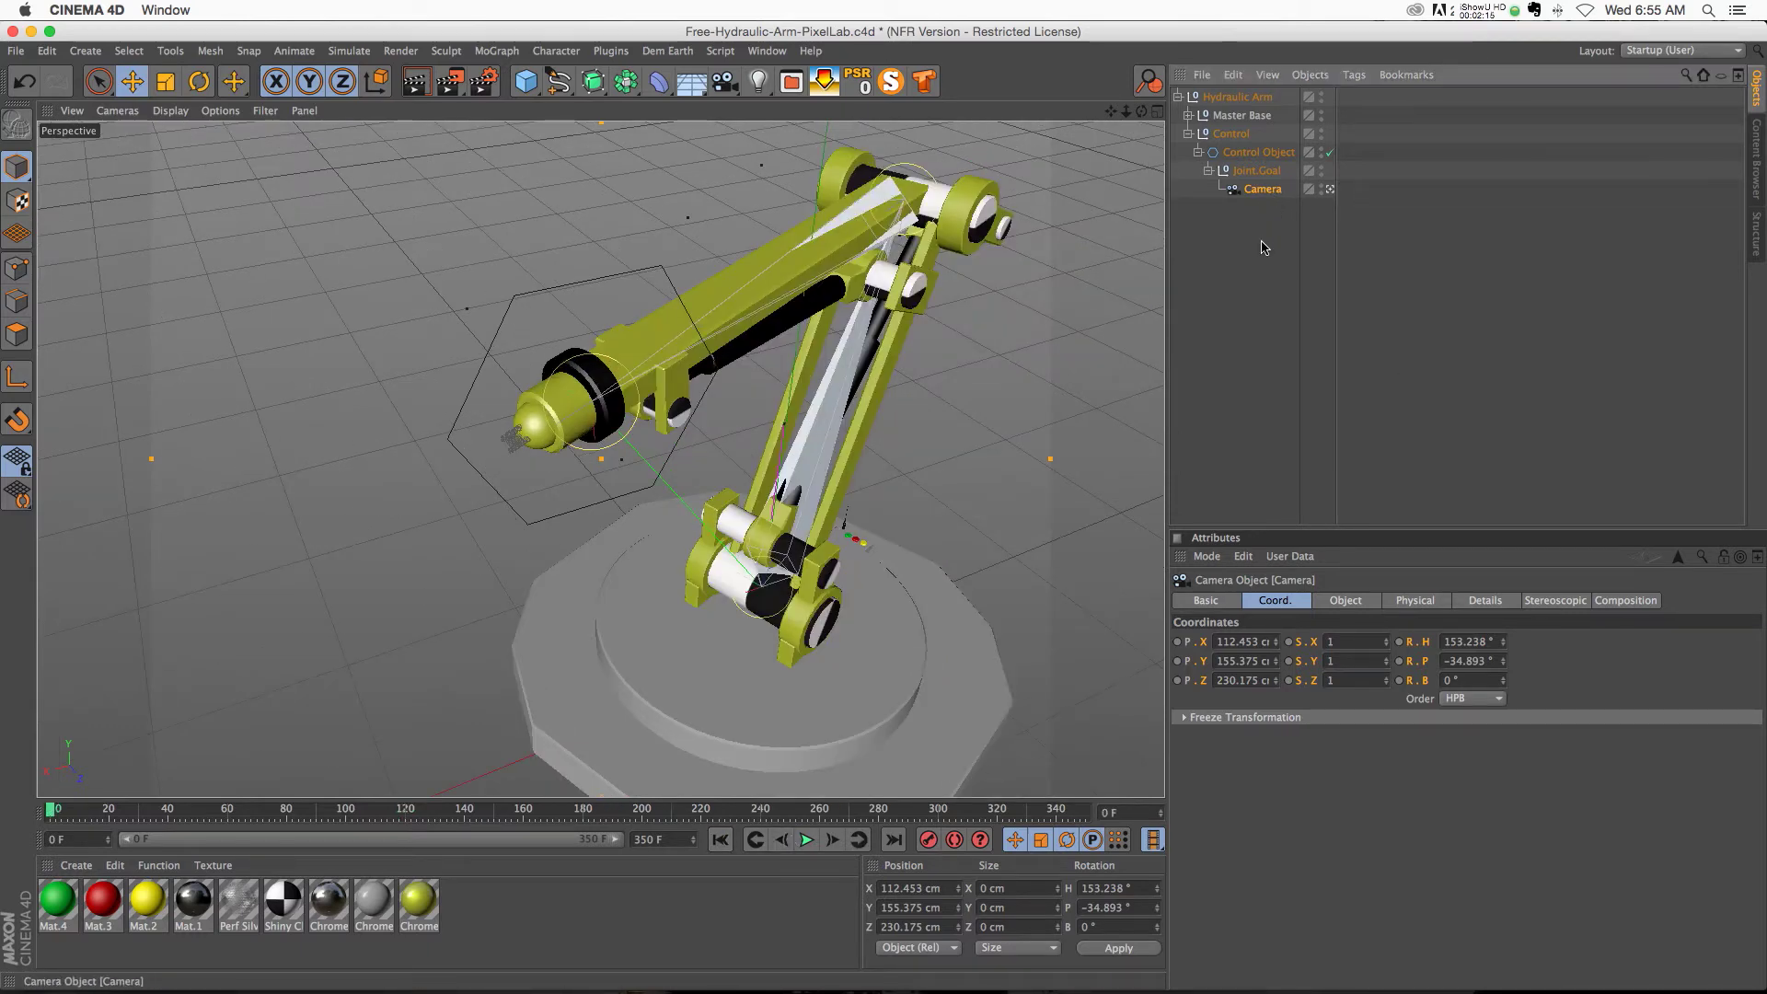
{"action": "left_click", "coordinate": [805, 839]}
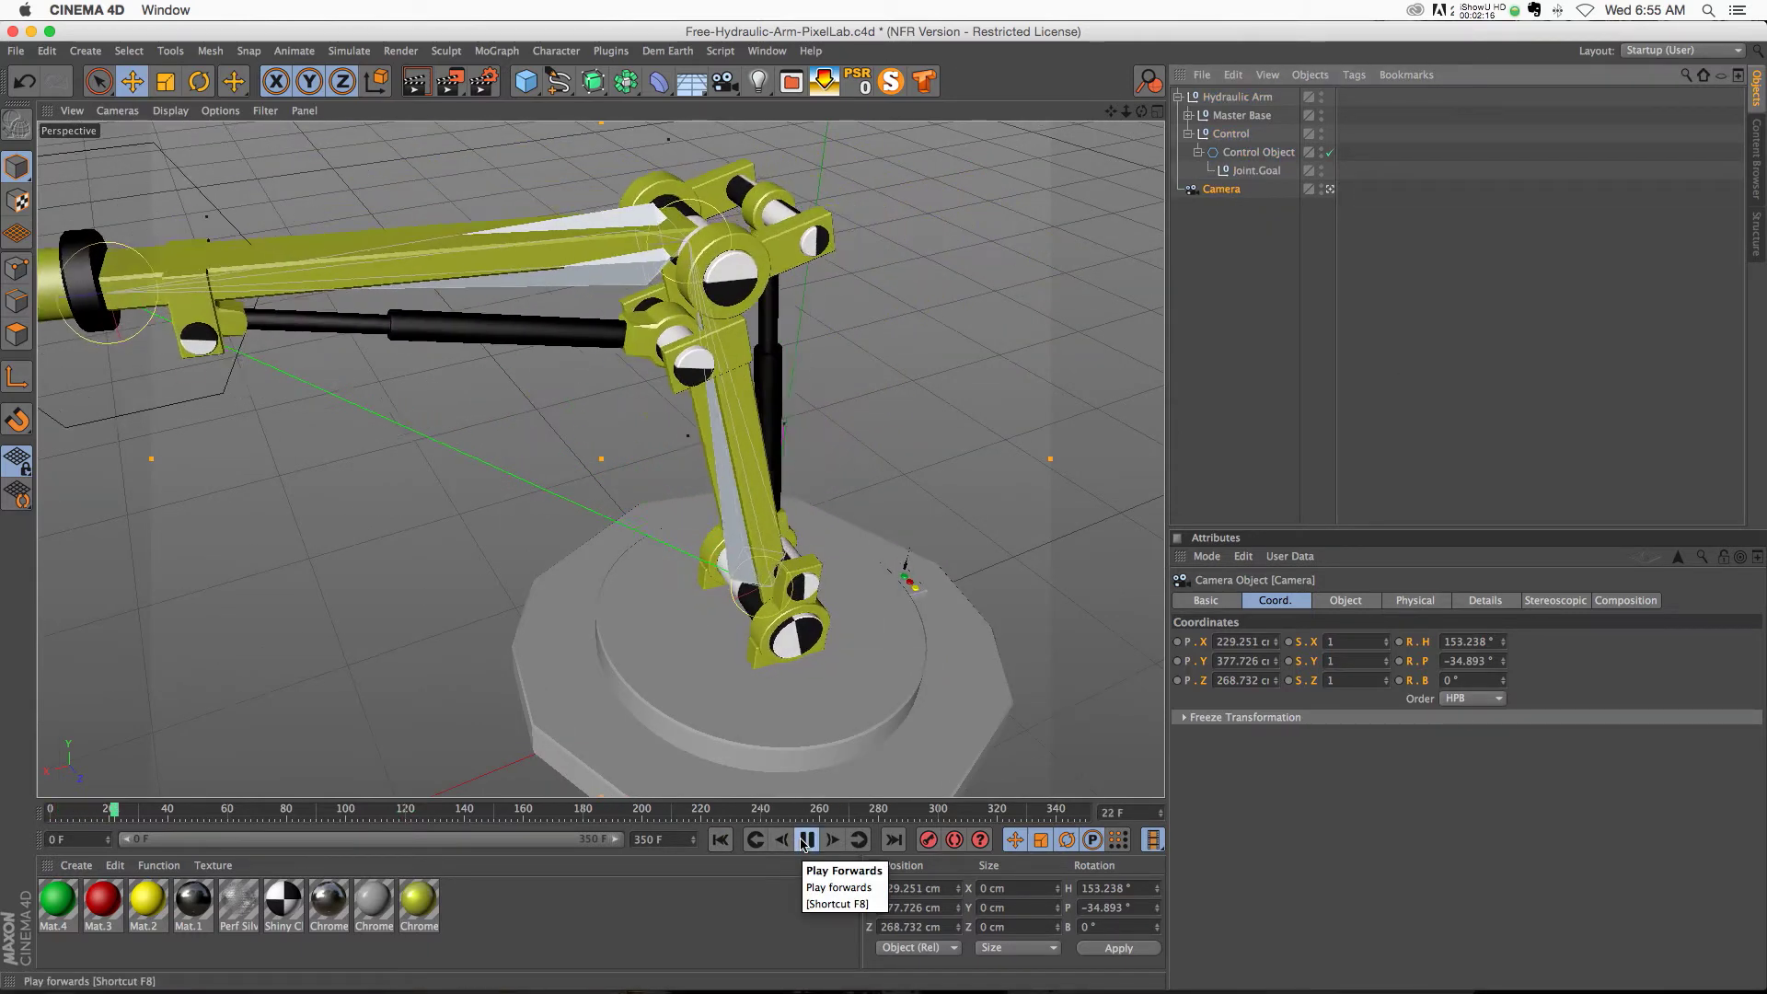
{"action": "left_click", "coordinate": [805, 839]}
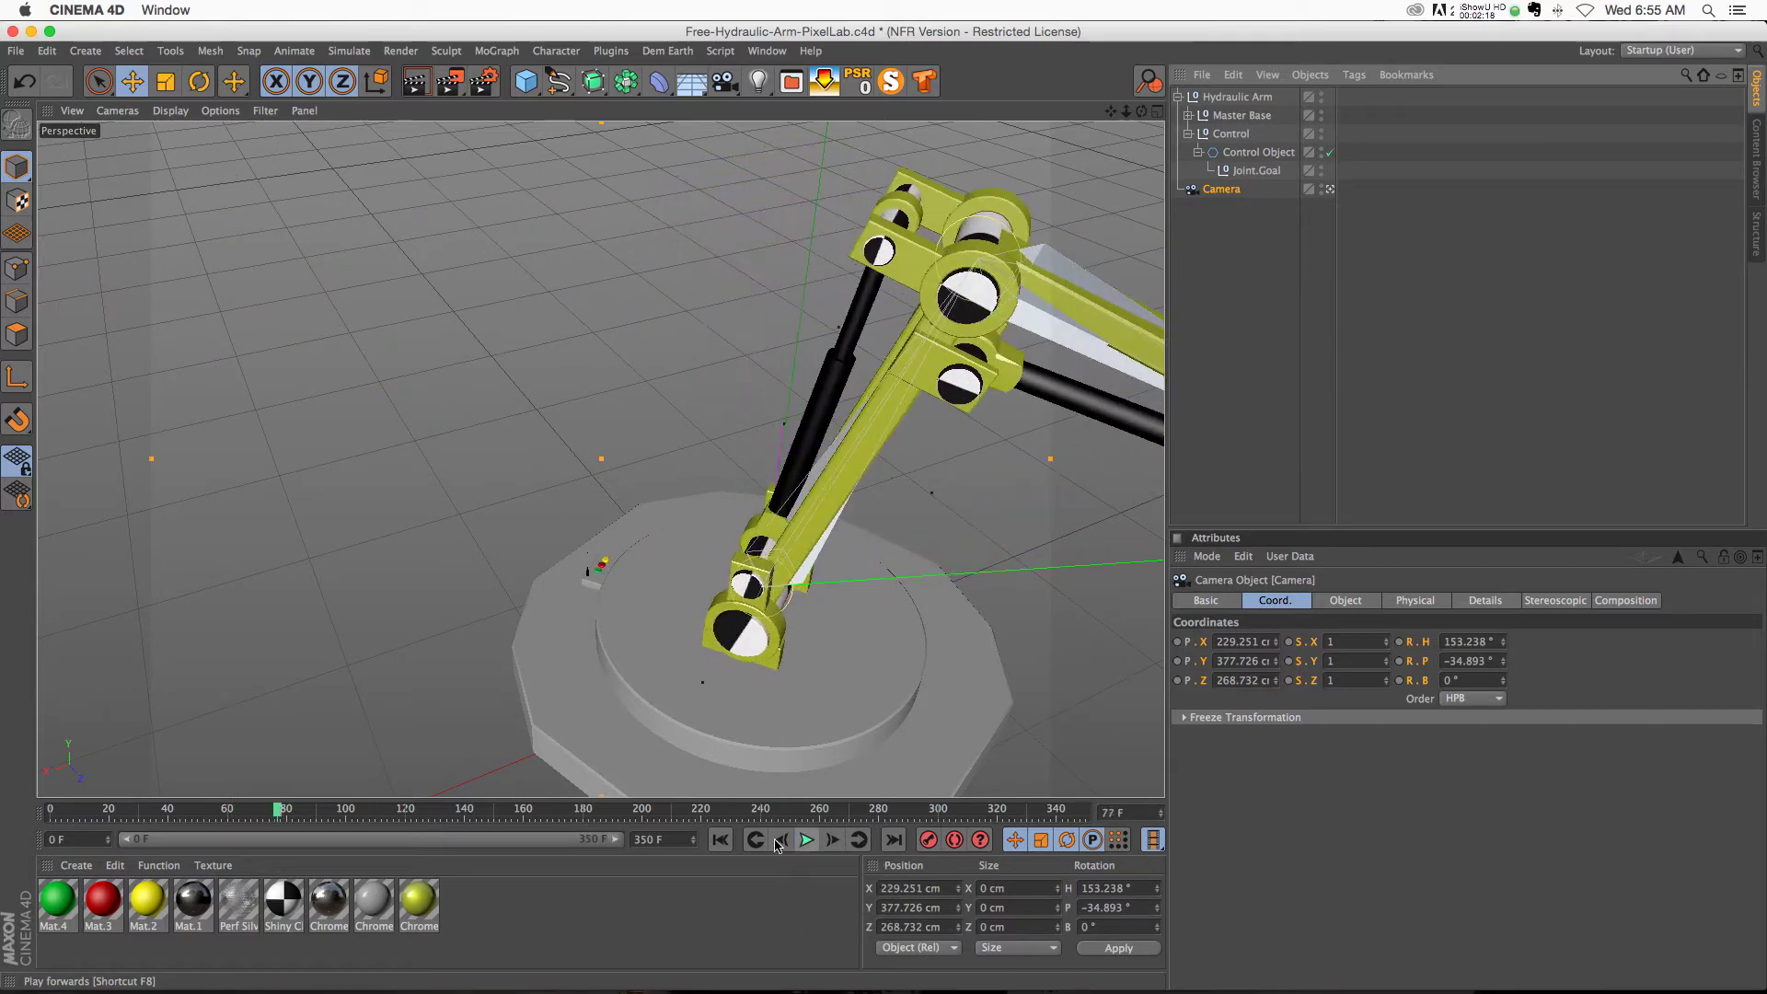
- Replay the arm animation with the camera following Joint.Goal, then bring up the documents list
{"action": "left_click", "coordinate": [724, 844]}
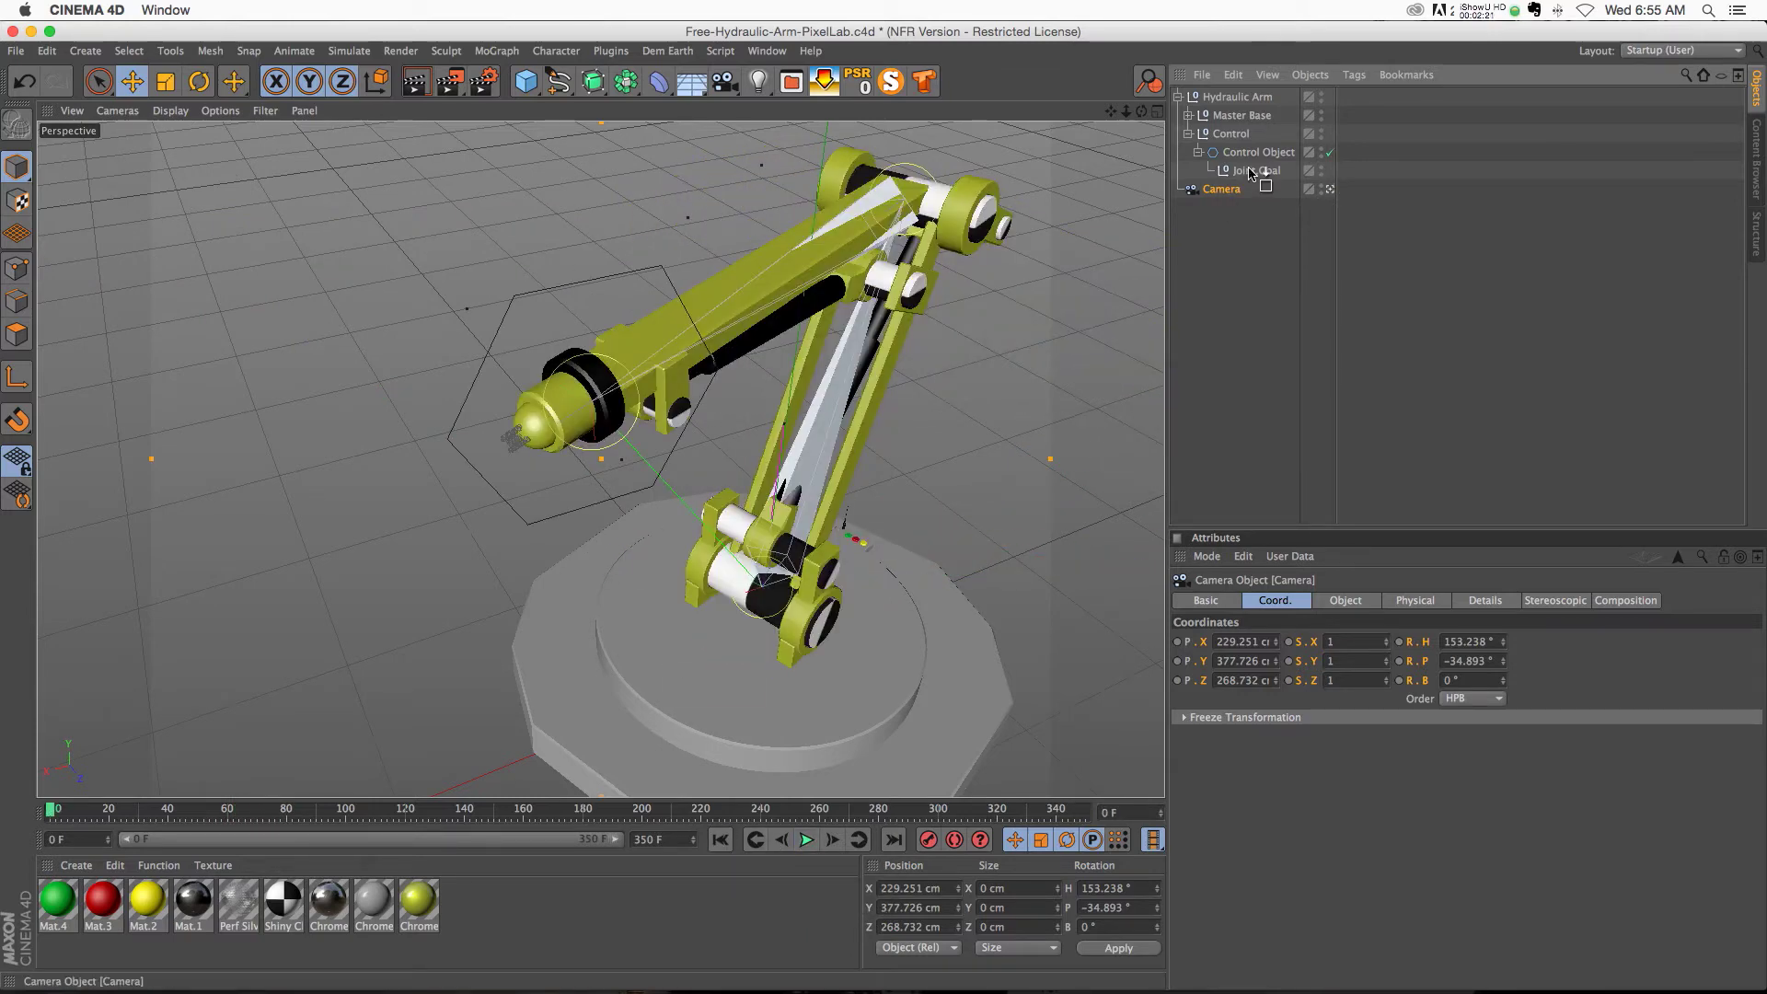
{"action": "left_click", "coordinate": [807, 839]}
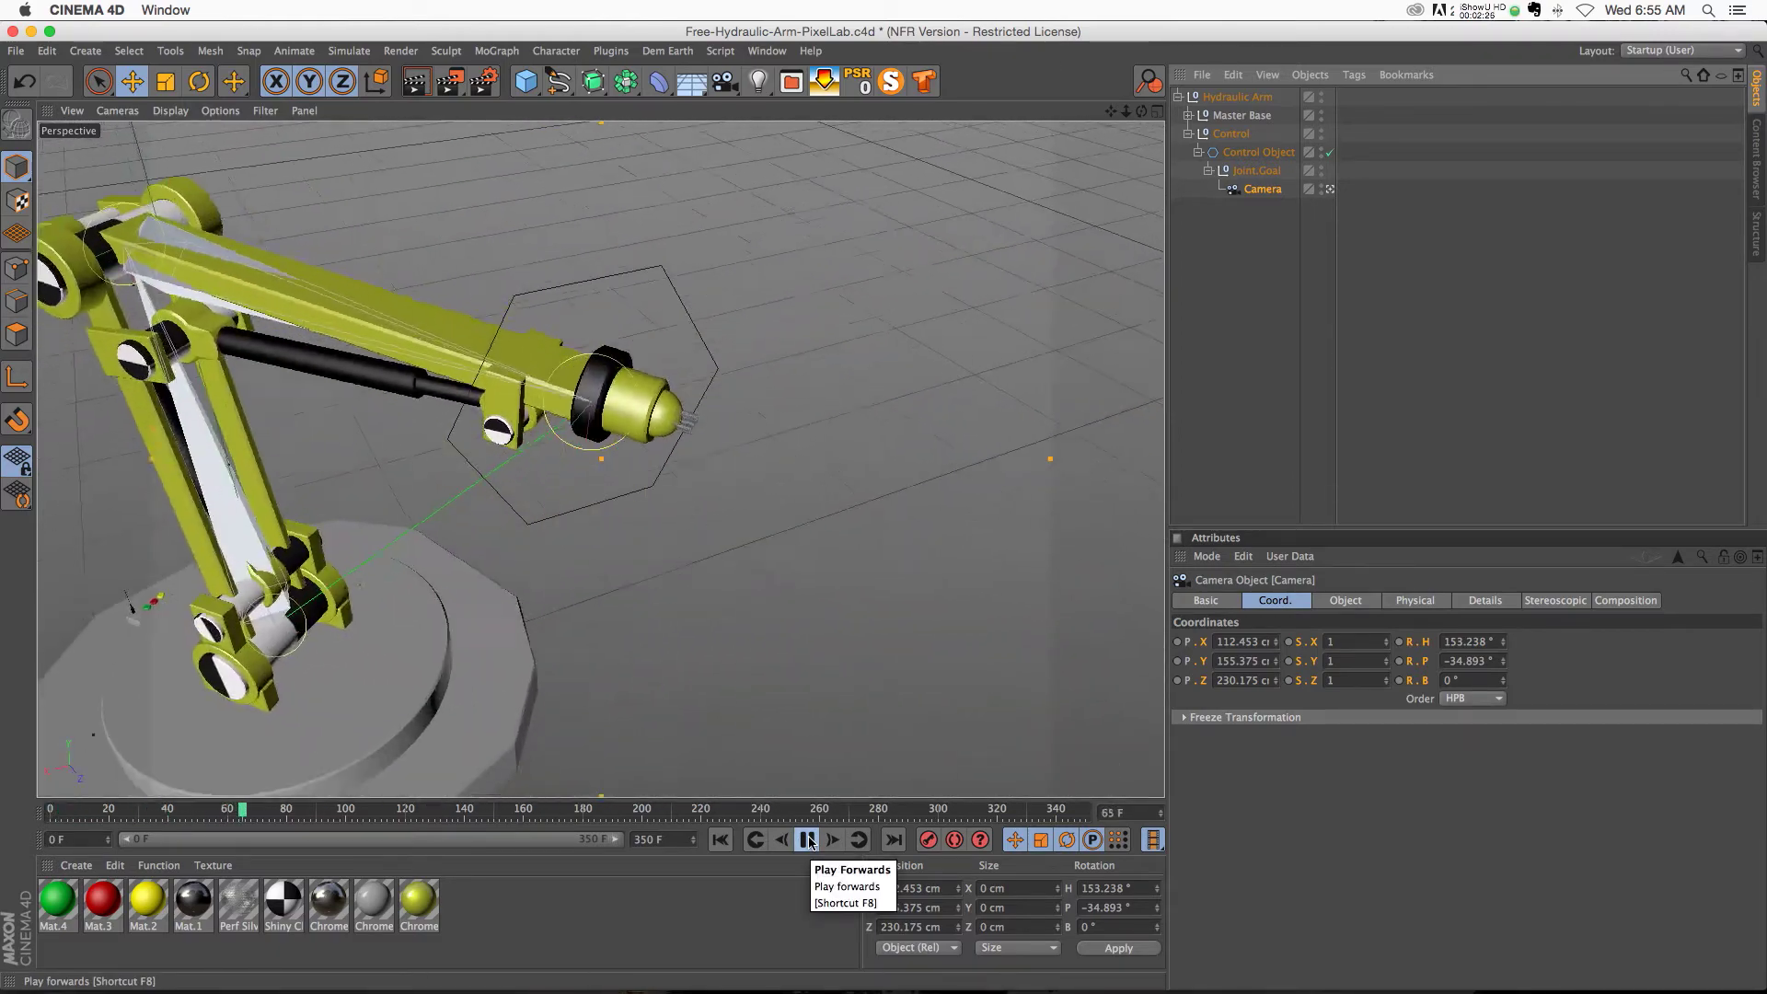
{"action": "left_click", "coordinate": [807, 839]}
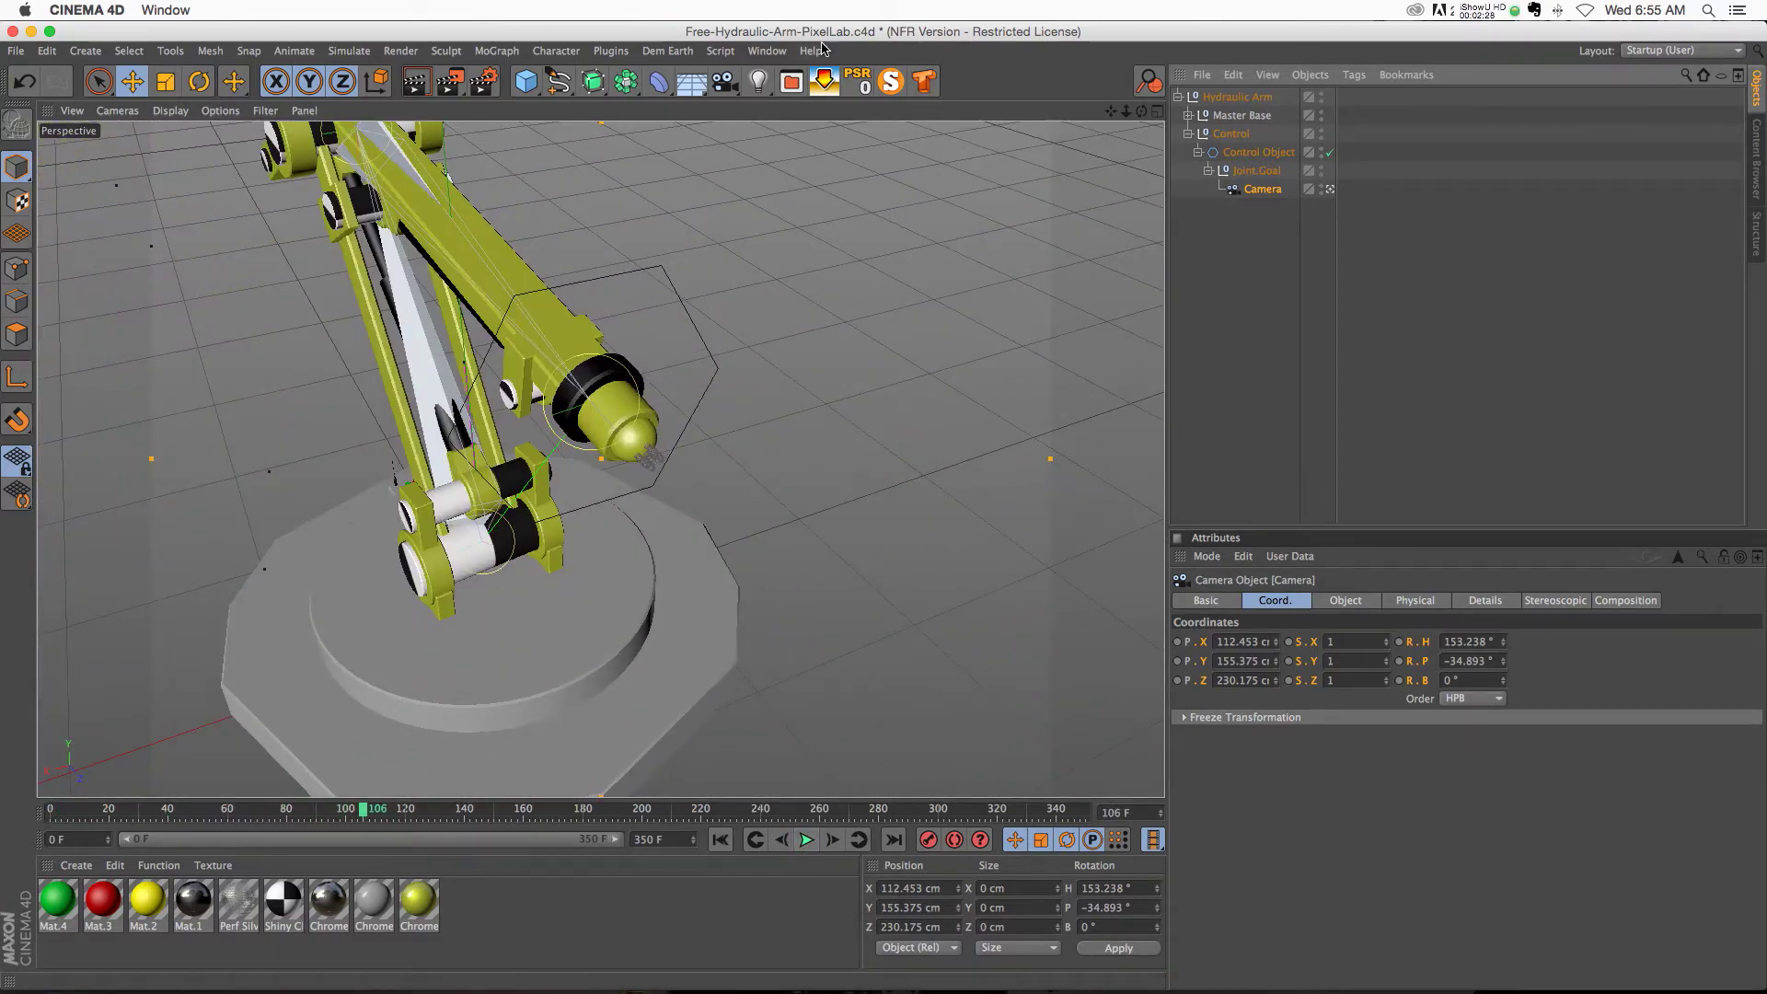
{"action": "left_click", "coordinate": [767, 50]}
- Switch to Old_Robot_left.c4d and play the robot animation through the Head-mounted camera, stopping at frame 171
{"action": "left_click", "coordinate": [800, 468]}
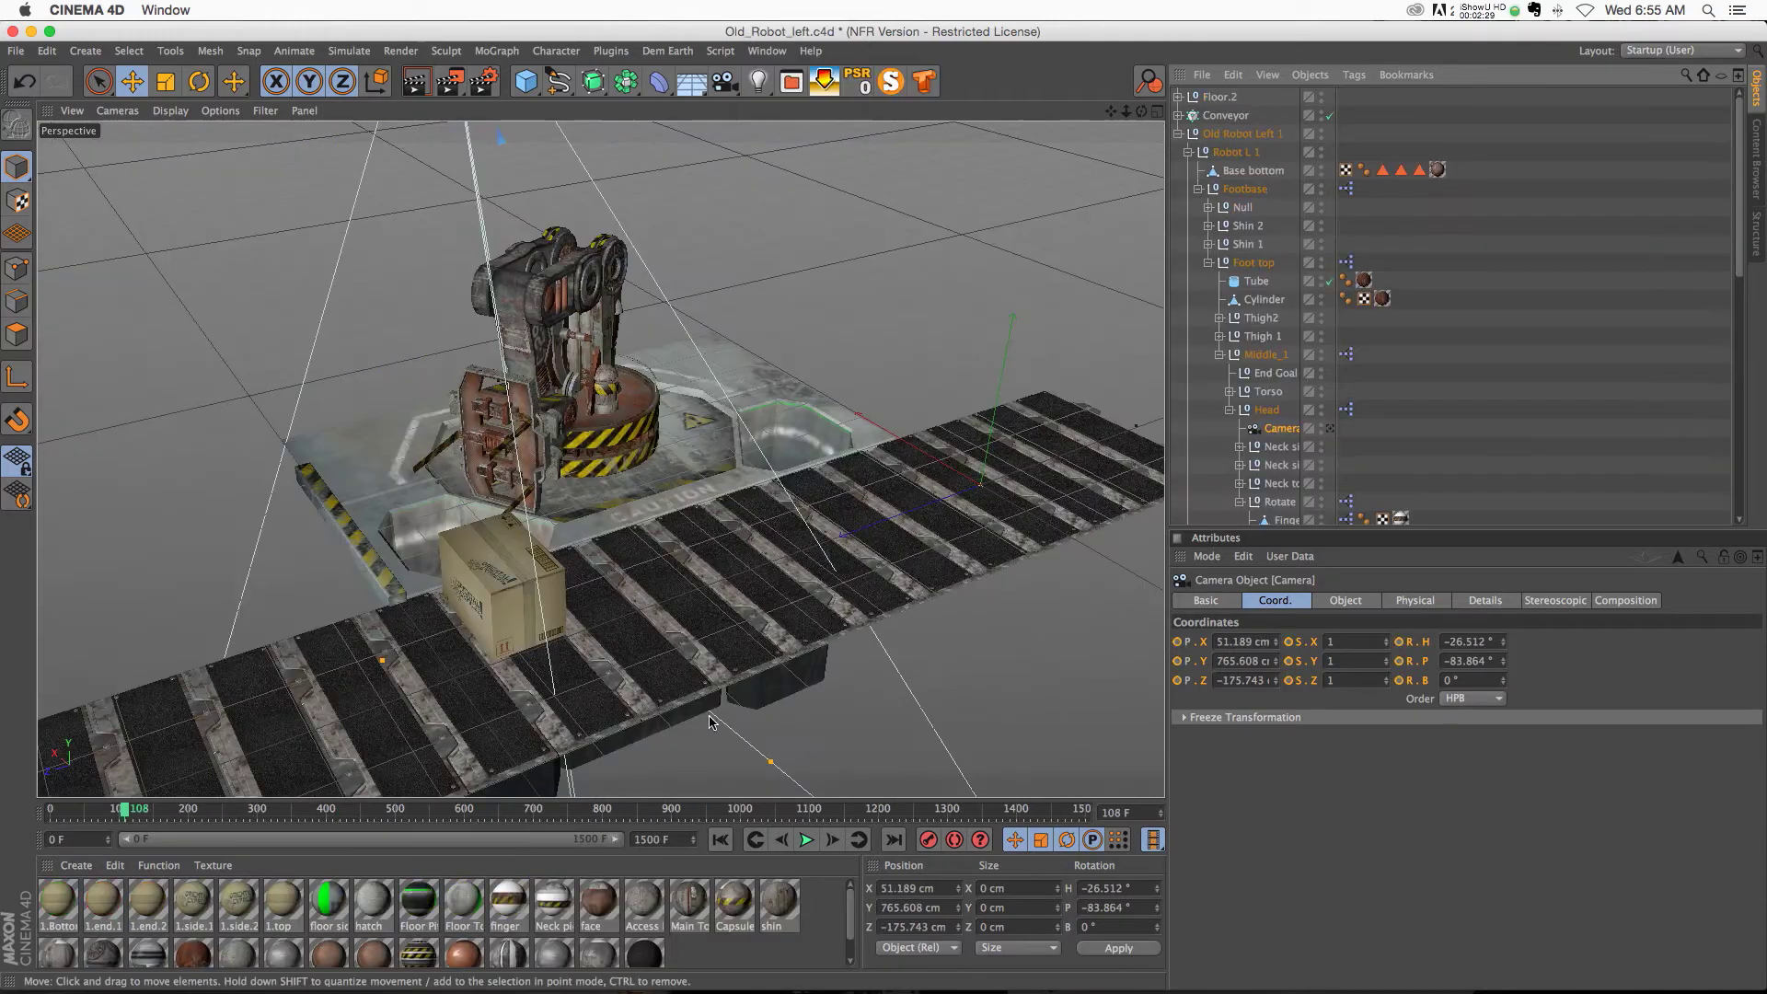
{"action": "left_click", "coordinate": [720, 839]}
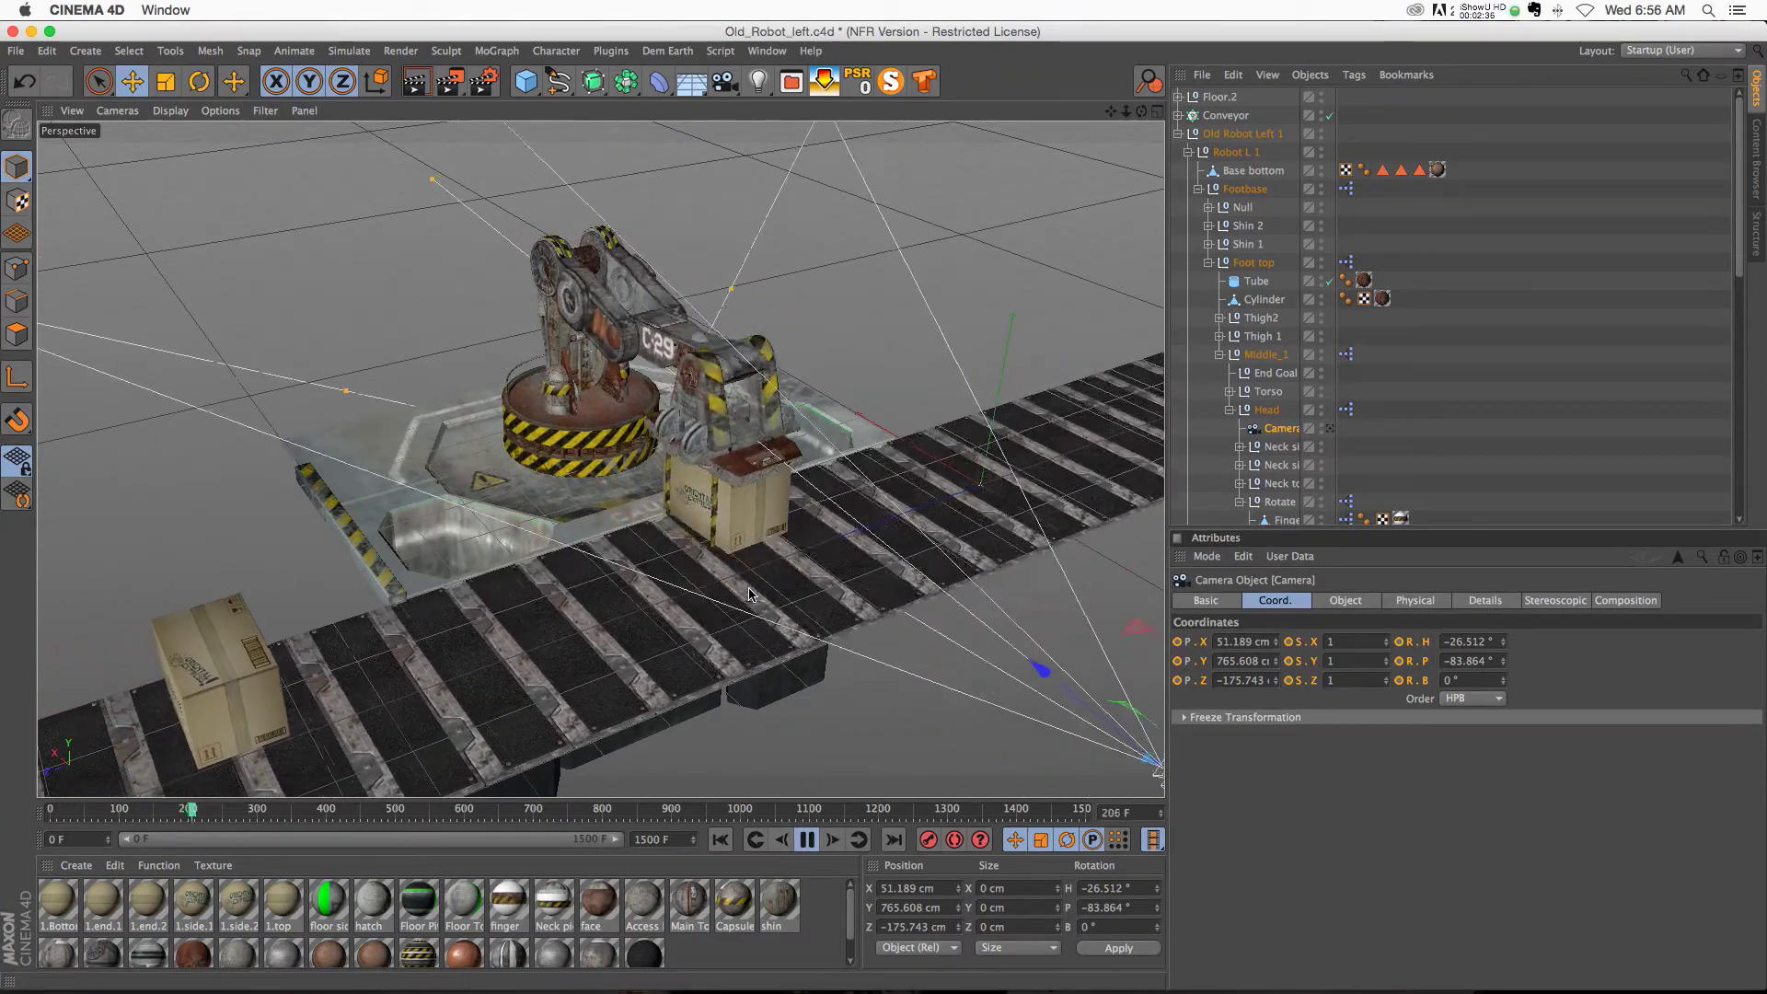
{"action": "left_click", "coordinate": [807, 839]}
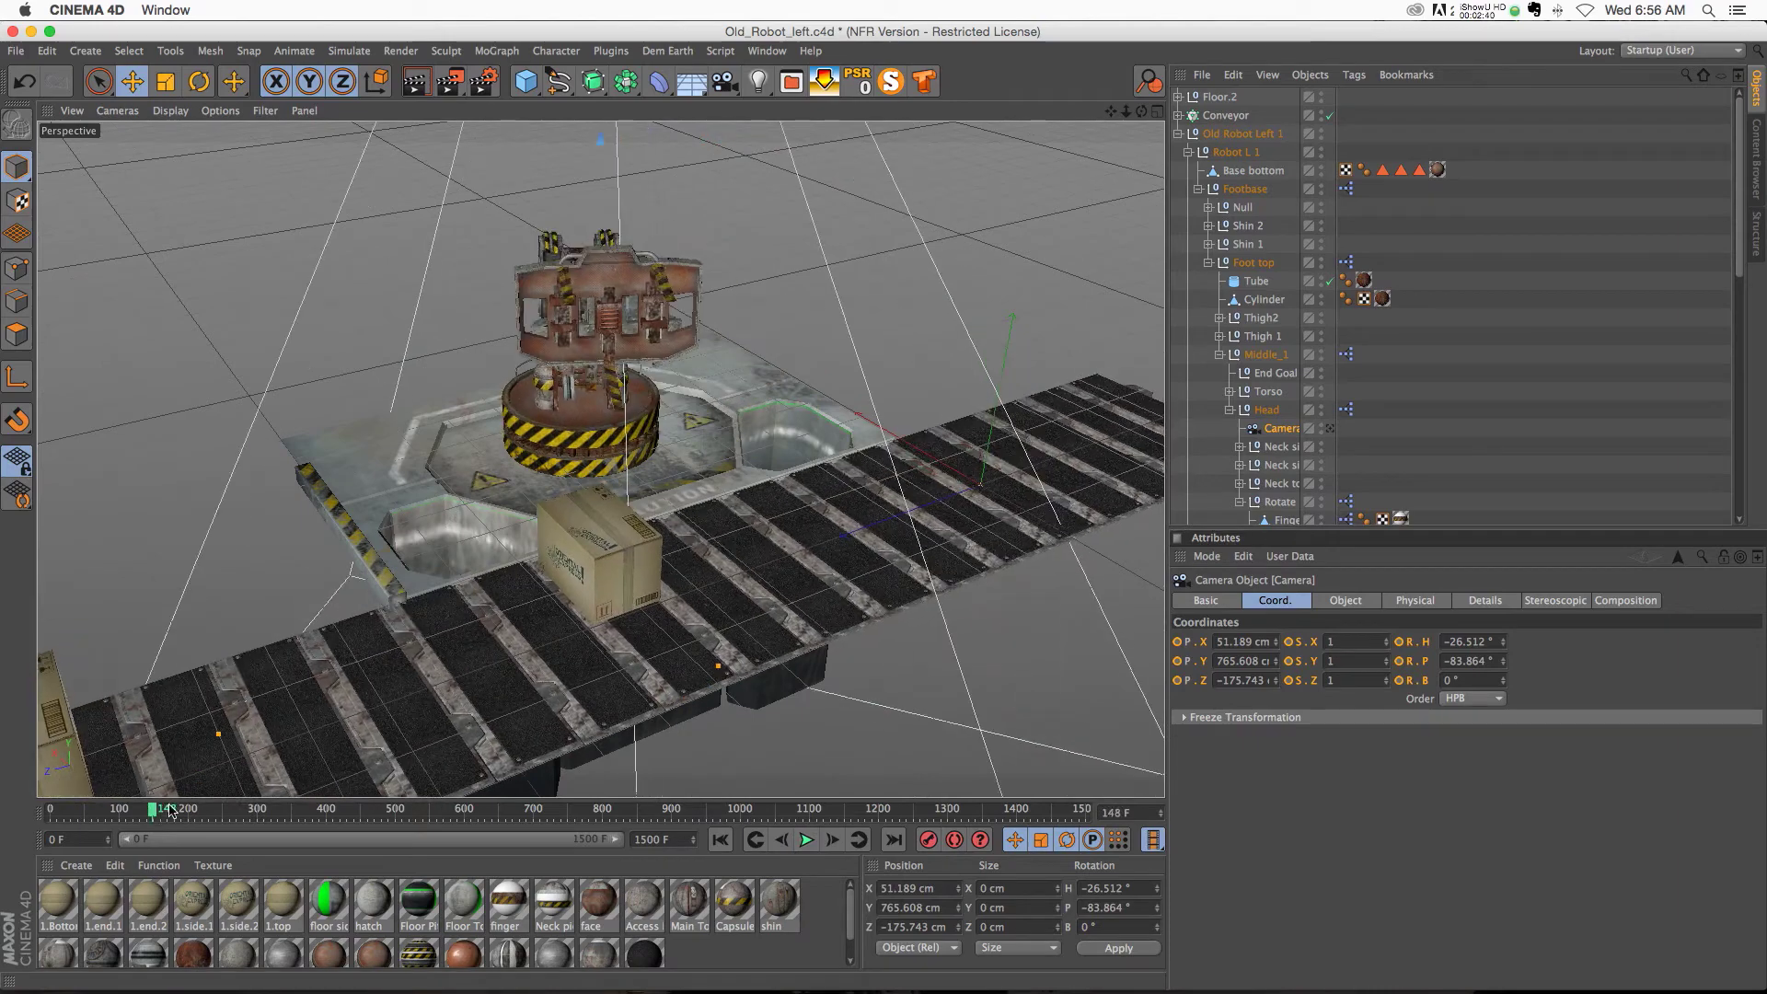
{"action": "left_click", "coordinate": [1328, 428]}
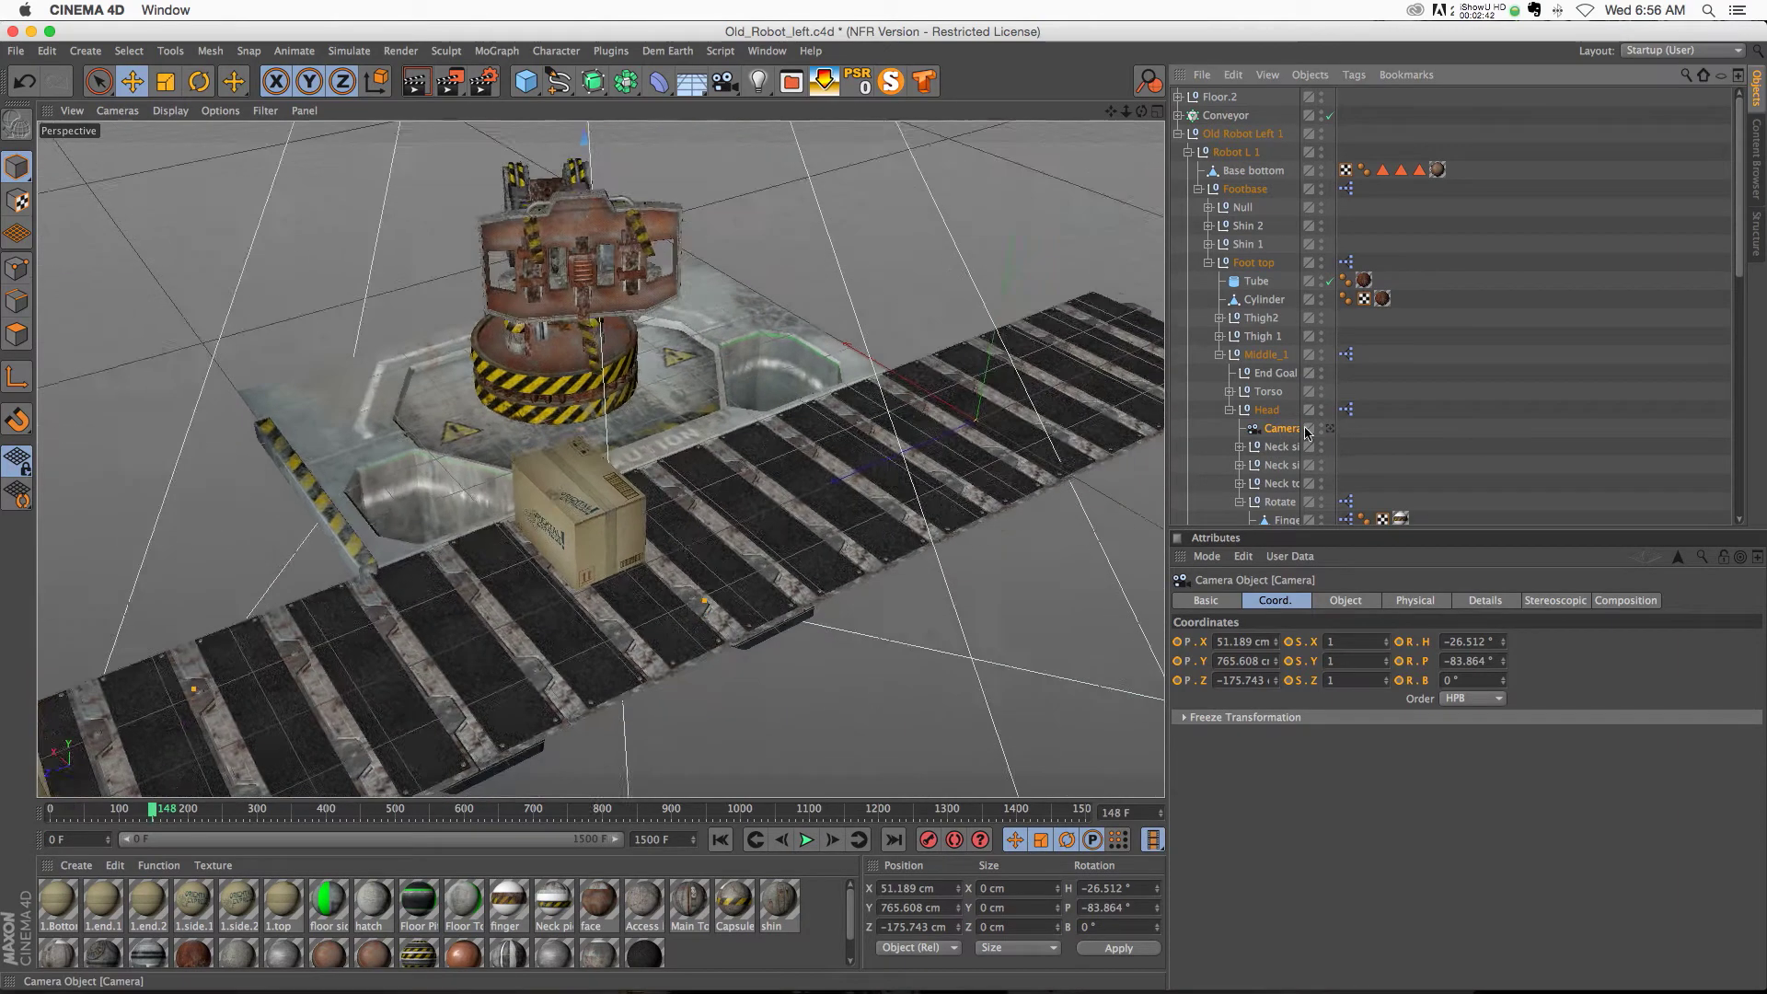
{"action": "left_click", "coordinate": [124, 811]}
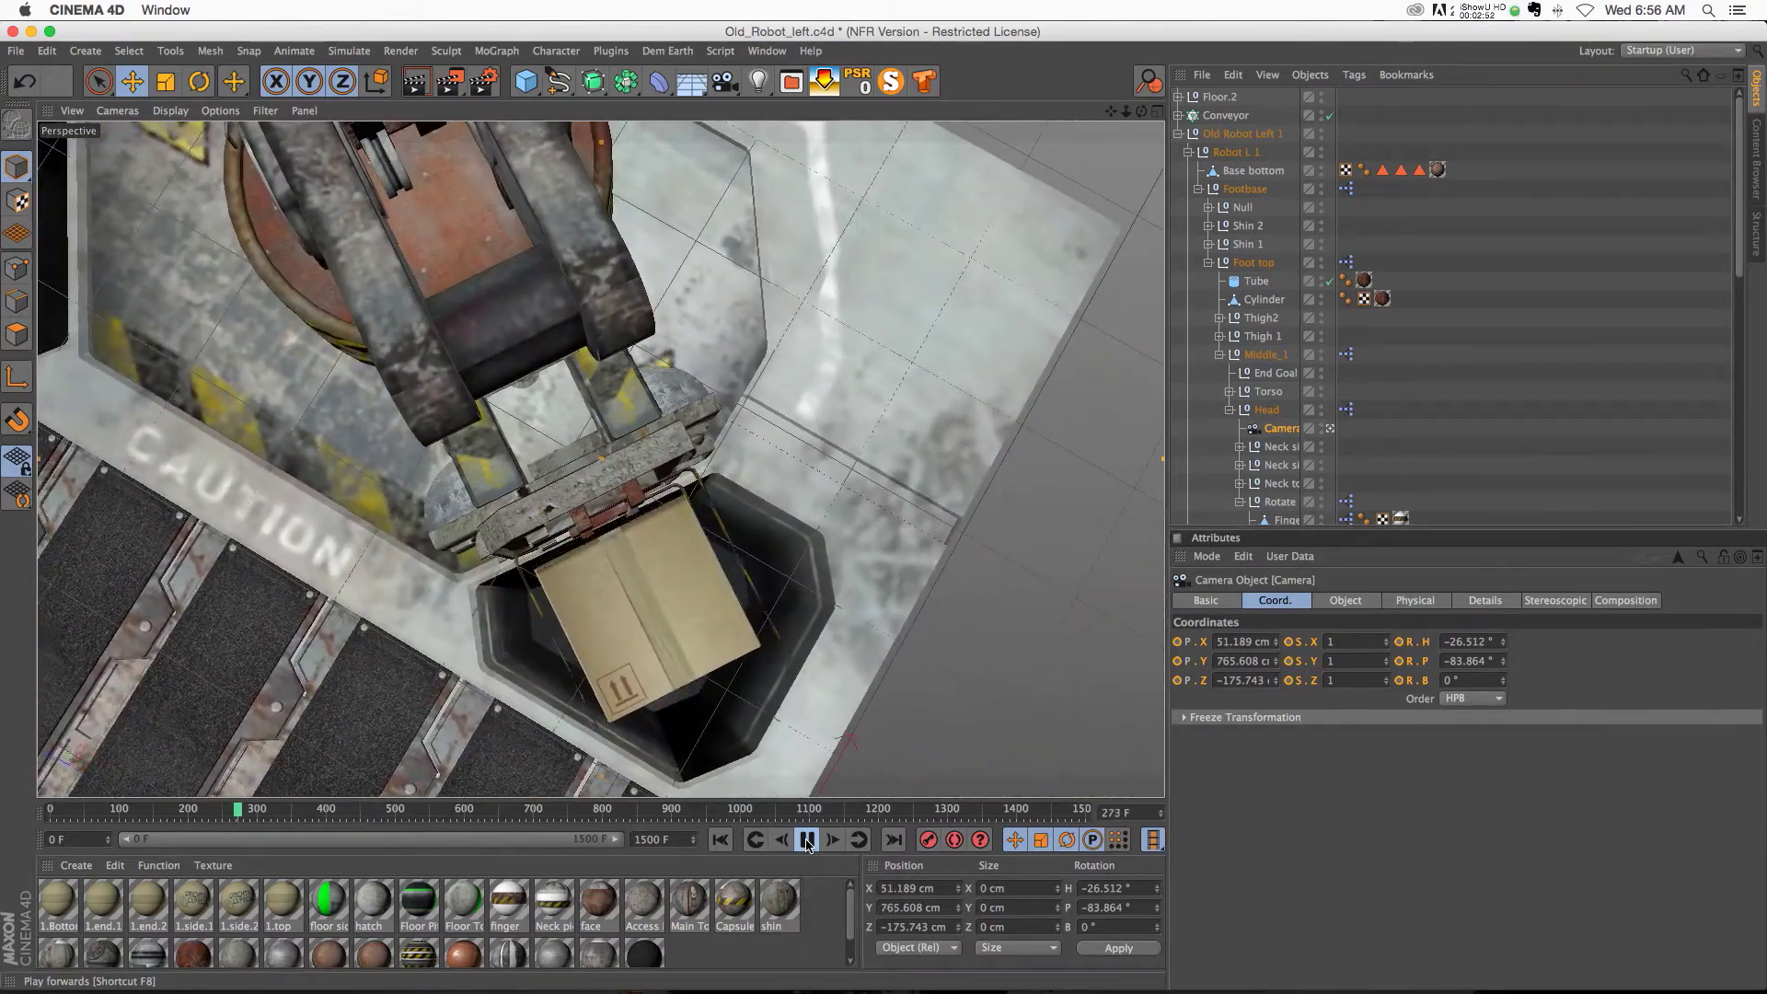
{"action": "left_click", "coordinate": [807, 839]}
- At frame 218, turn the head camera to a level robot view; at frame 261, tilt it slightly
{"action": "left_click", "coordinate": [191, 810]}
{"action": "left_click_drag", "start_coordinate": [191, 810], "coordinate": [169, 814]}
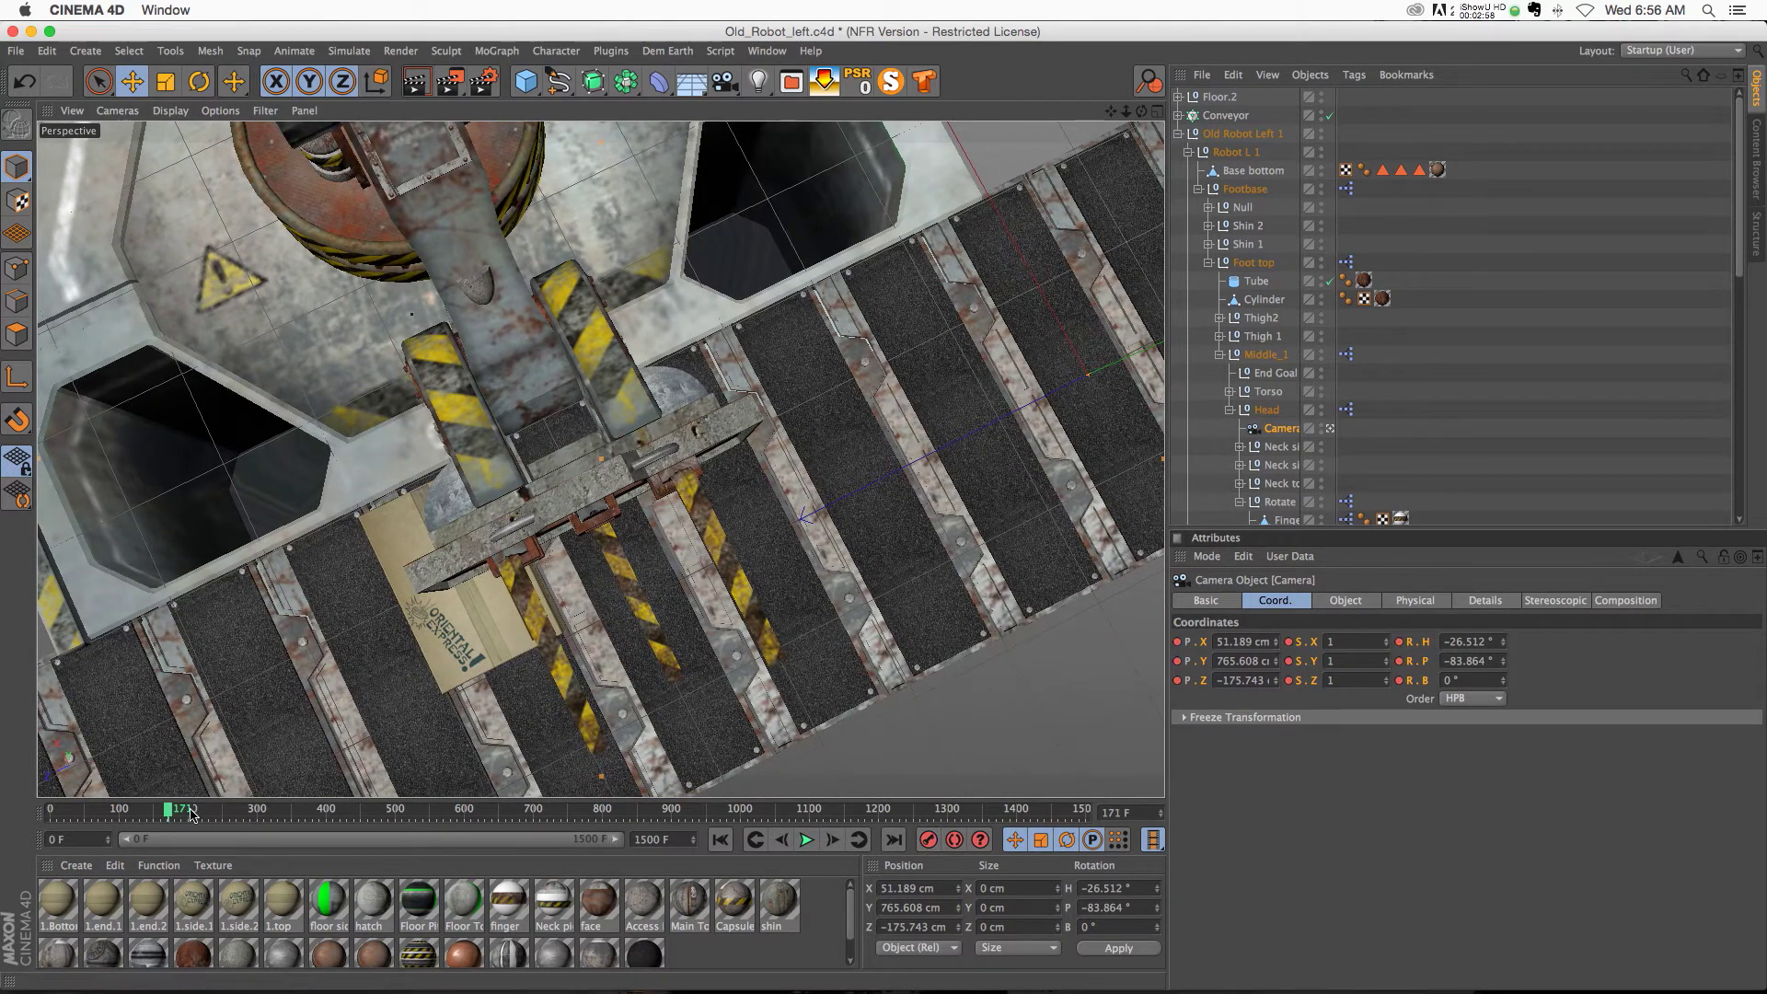
{"action": "left_click", "coordinate": [200, 814]}
{"action": "left_click_drag", "start_coordinate": [698, 600], "coordinate": [671, 543], "text": "alt"}
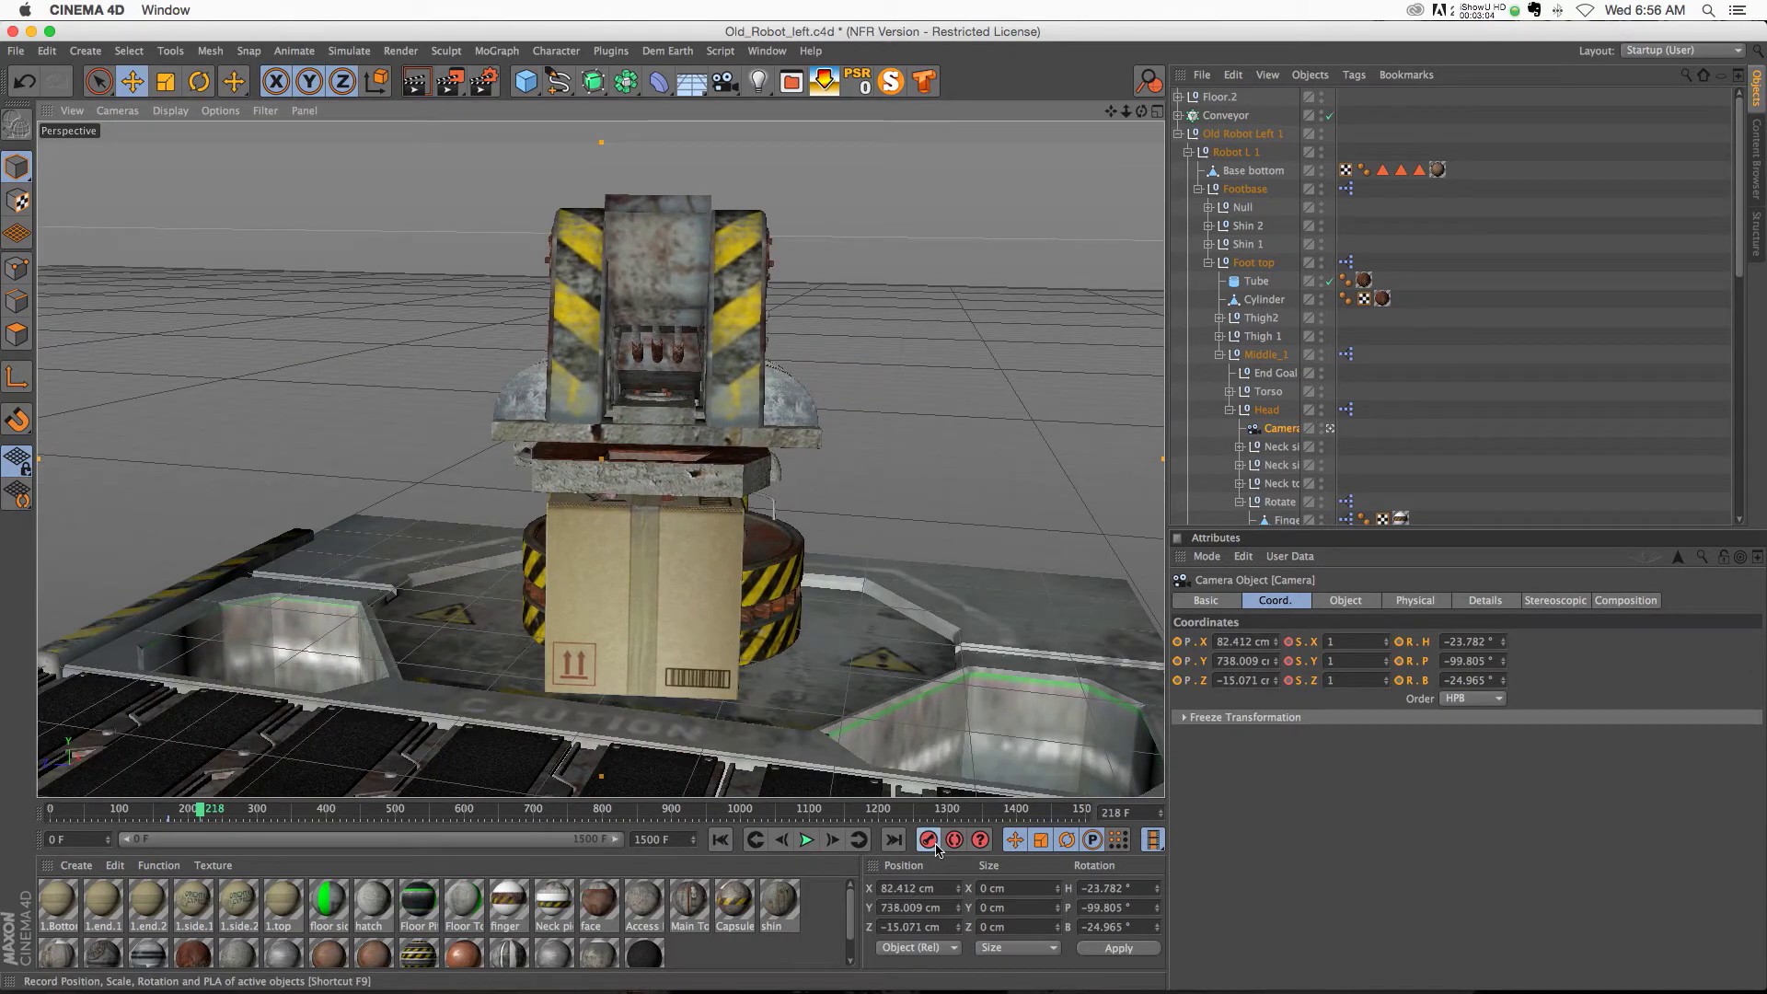
{"action": "left_click_drag", "start_coordinate": [221, 806], "coordinate": [262, 806]}
{"action": "left_click_drag", "start_coordinate": [1141, 111], "coordinate": [1128, 131]}
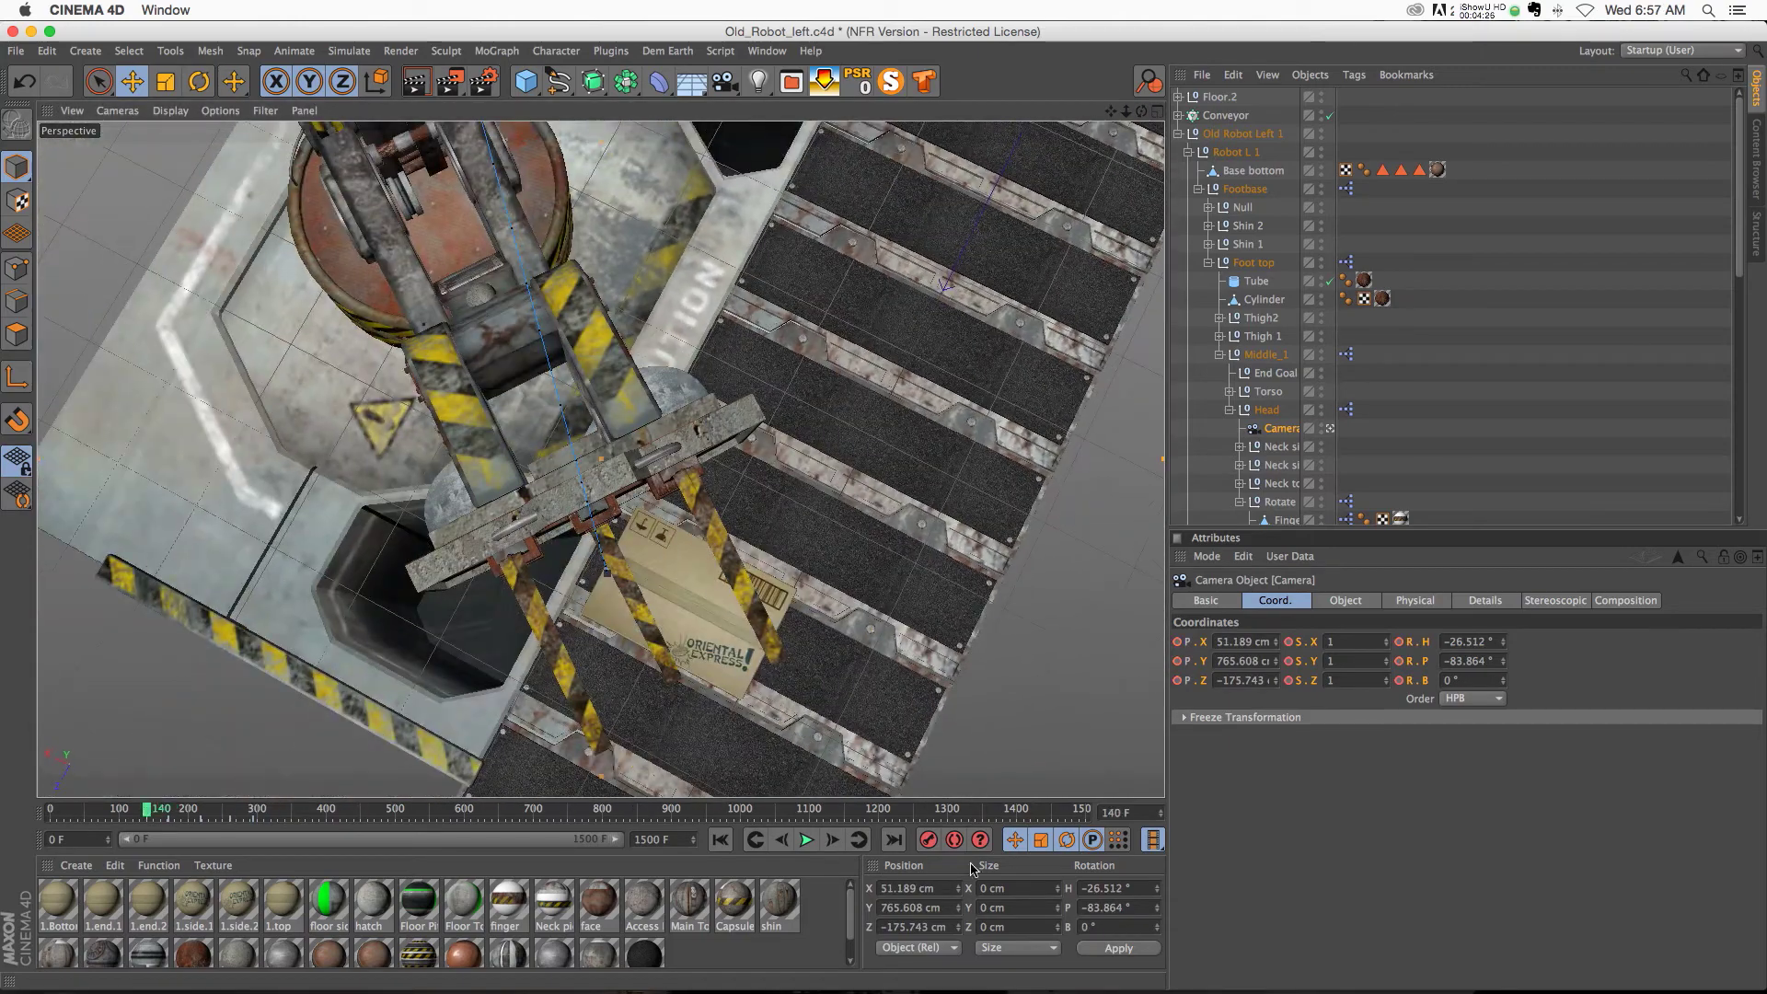
- Play the robot animation forward through the head camera to preview the new camera move over the box
{"action": "left_click", "coordinate": [806, 839]}
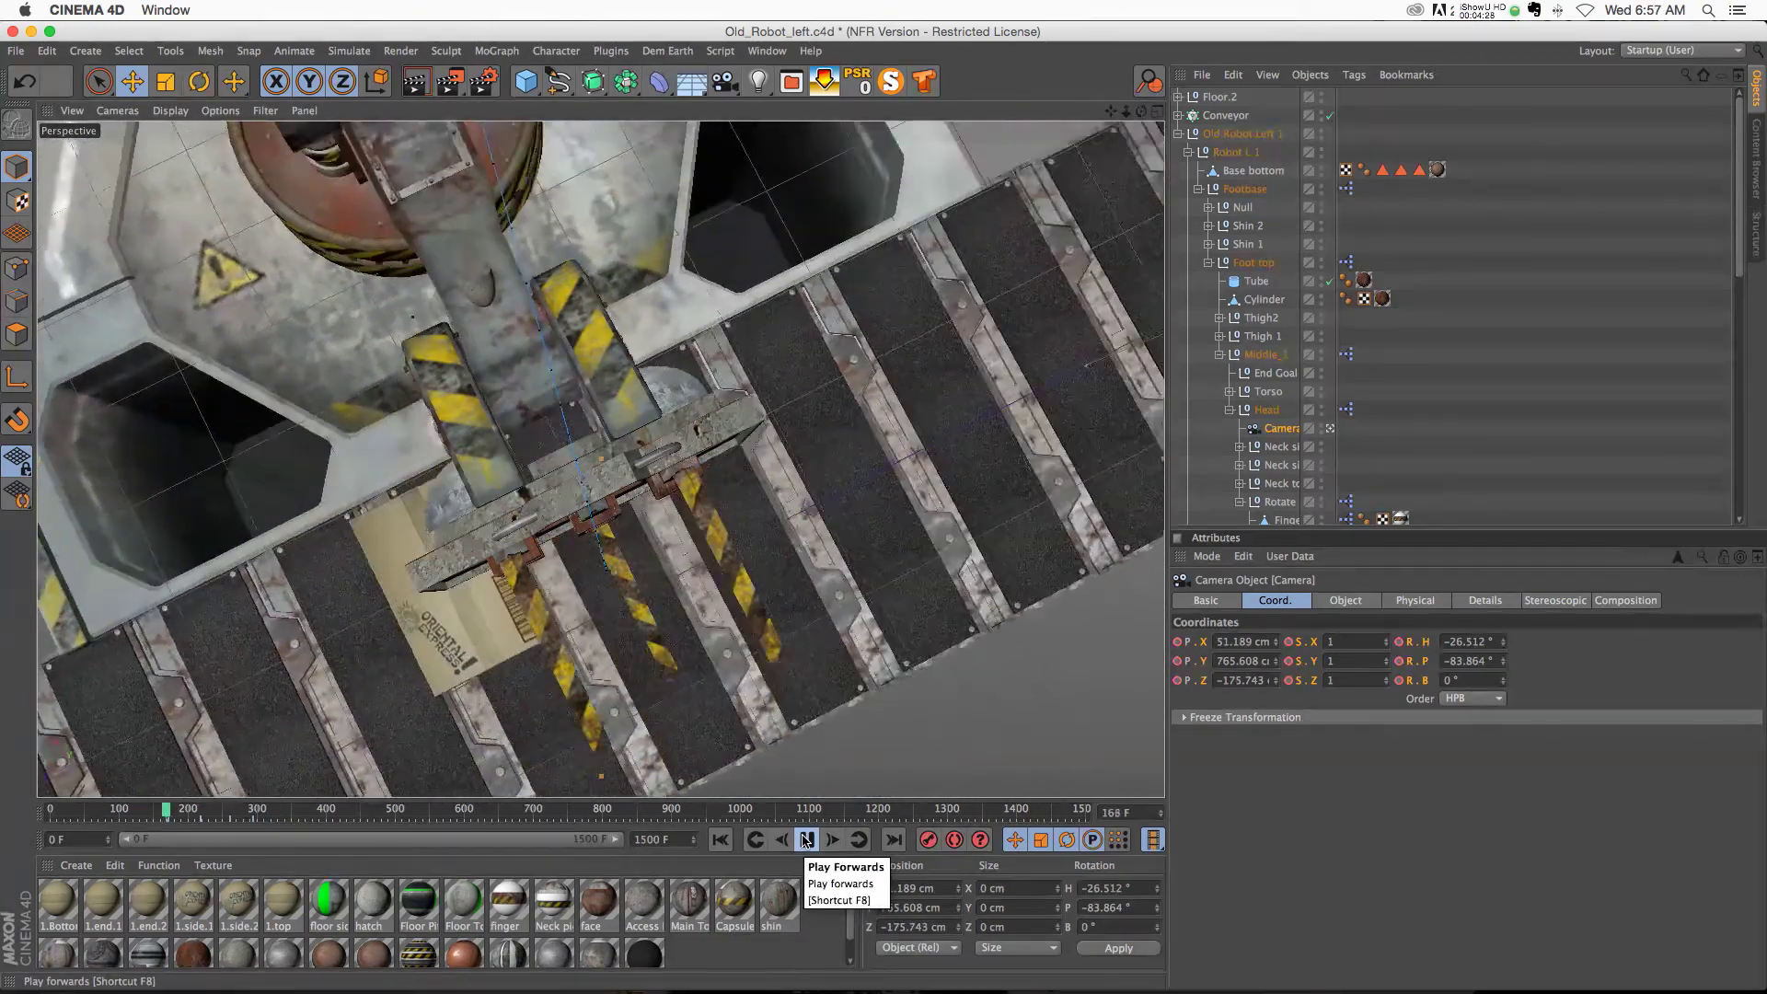